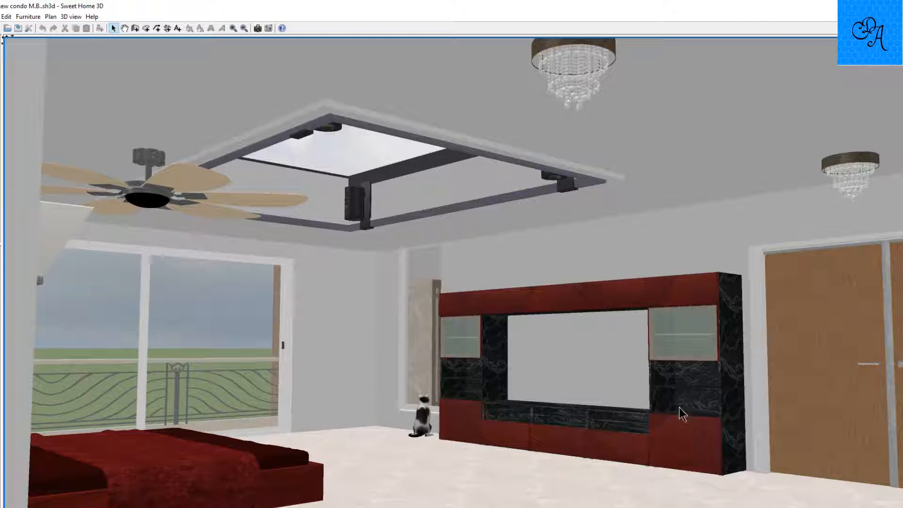
Tour the master bedroom in the 3D view, examining the balcony side, the mirrored dresser wall and the red-and-black TV unit
scroll(679, 407, up, 3)
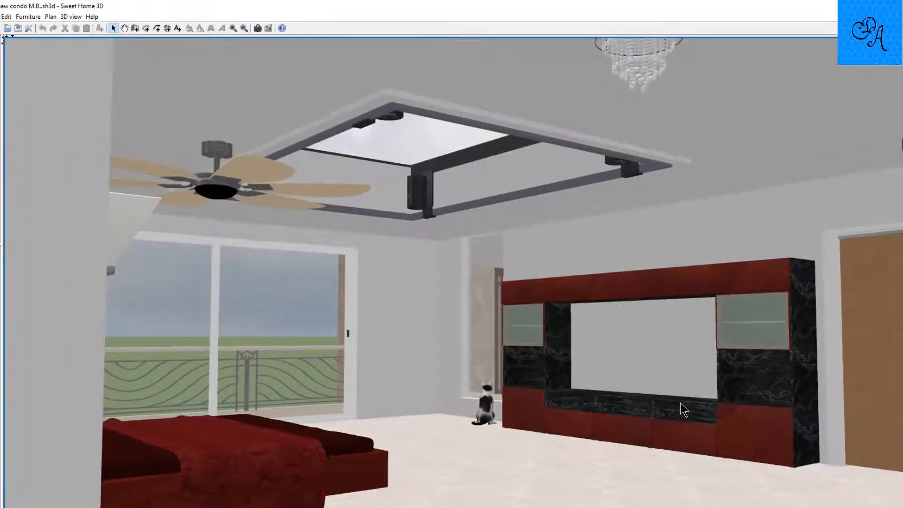
scroll(680, 403, up, 5)
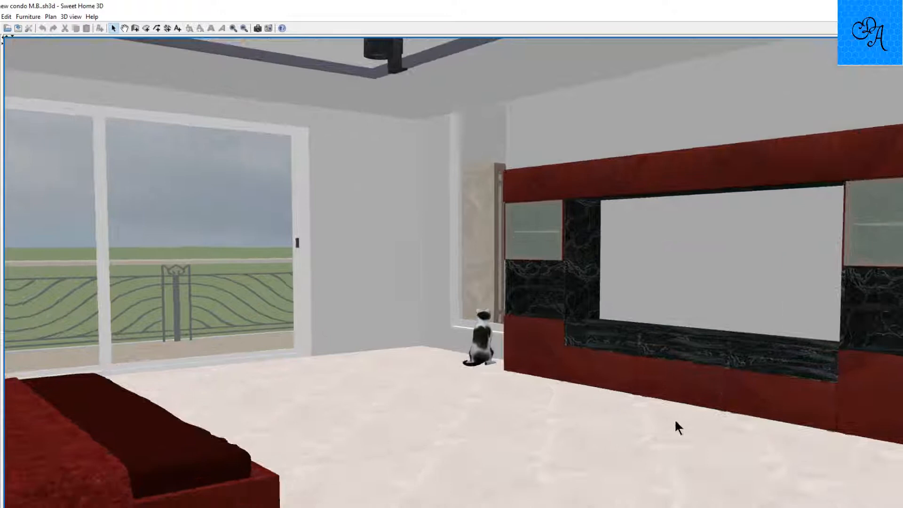
scroll(675, 419, up, 5)
drag(675, 419, 662, 410)
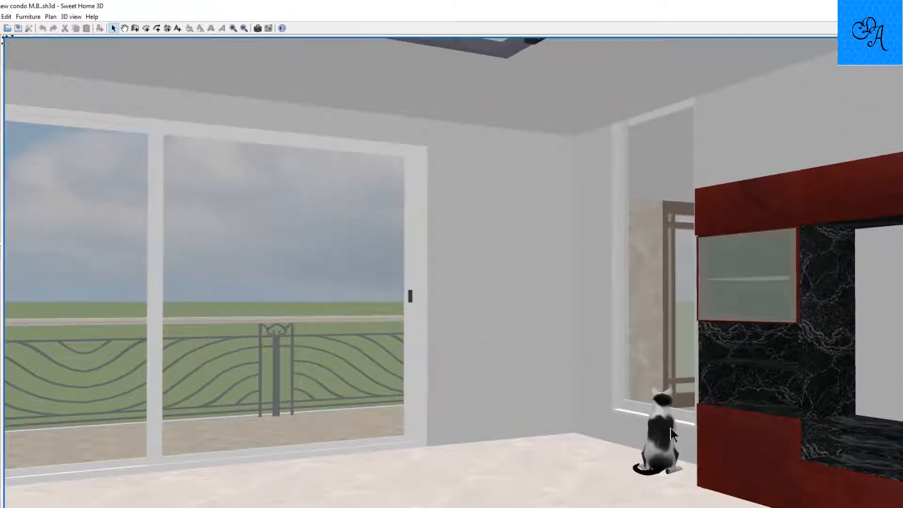
drag(649, 414, 883, 420)
scroll(889, 423, down, 1)
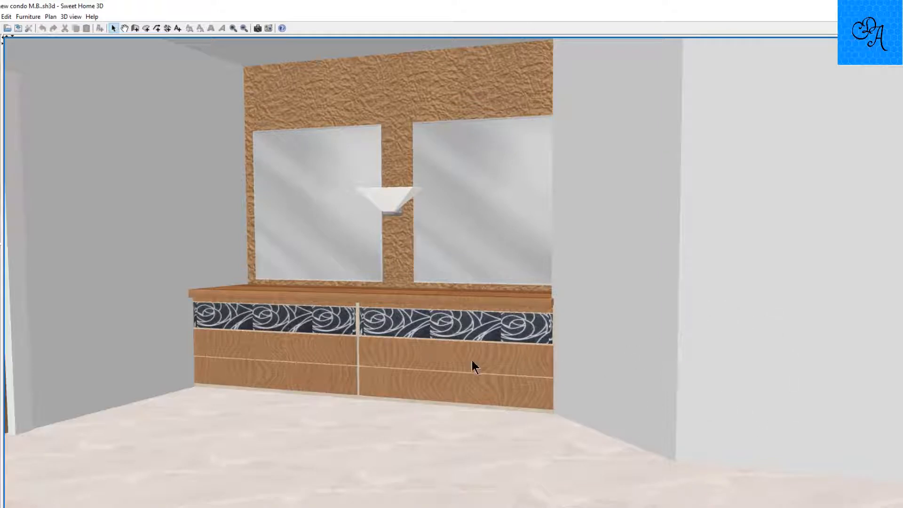
drag(509, 368, 385, 366)
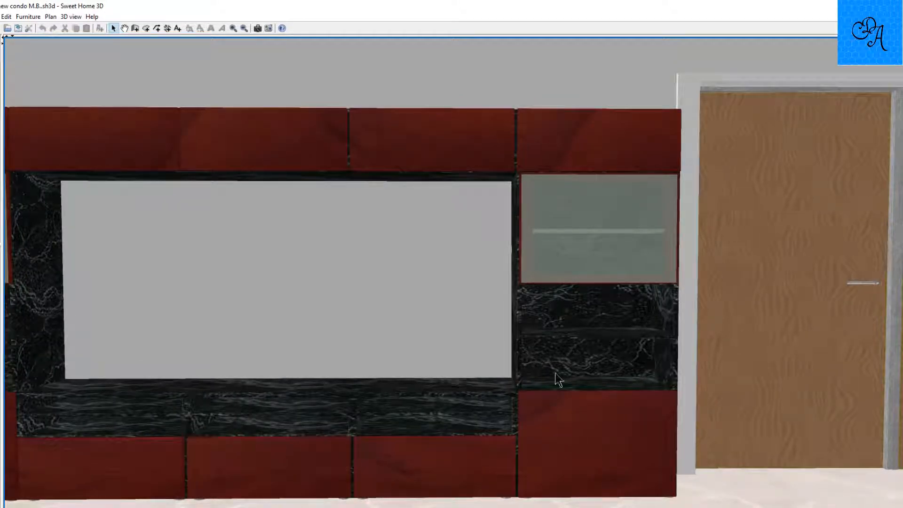
drag(596, 399, 767, 394)
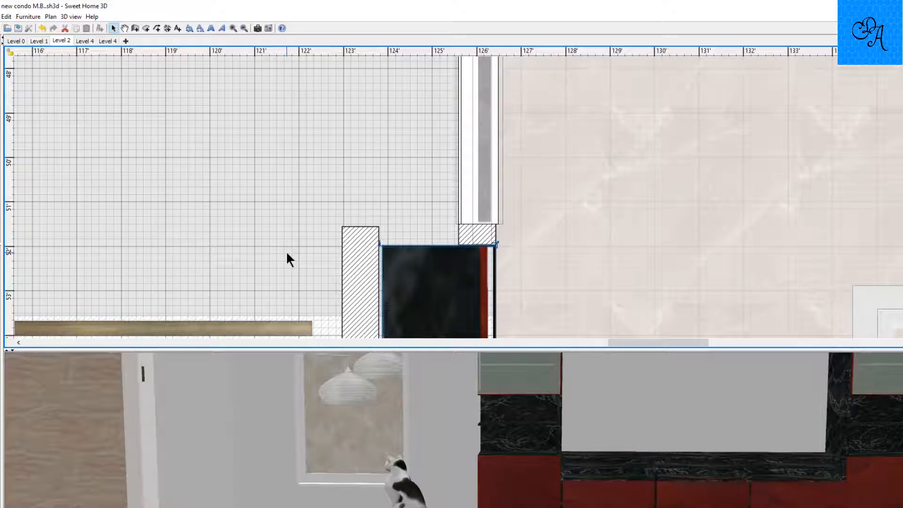
Draw a 3-inch-thick horizontal wall about 1'11" long on Level 2, joining the short wall stub to the thick wall above the TV unit
key(ctrl+shift+w)
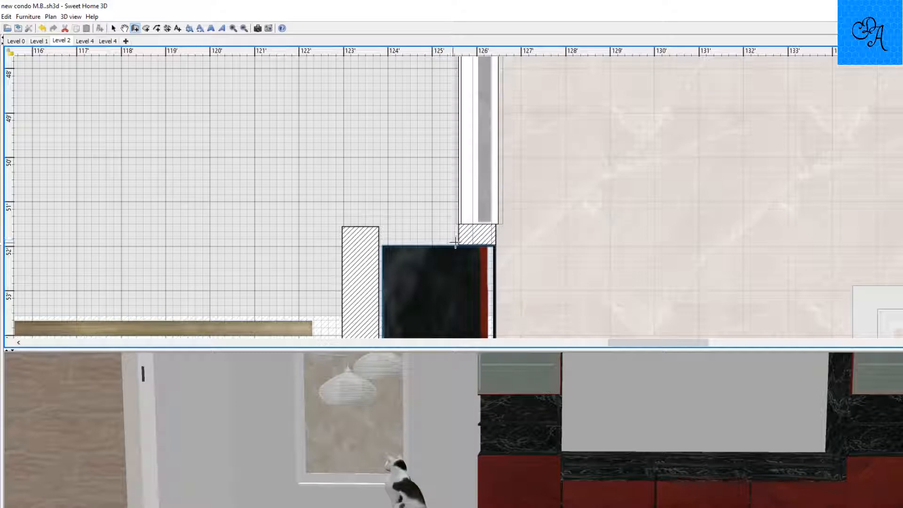
click(459, 242)
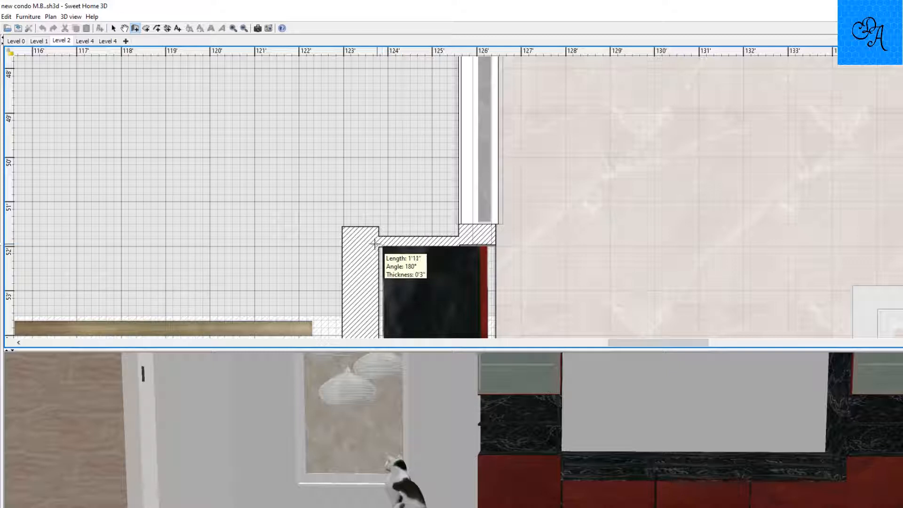
double_click(374, 242)
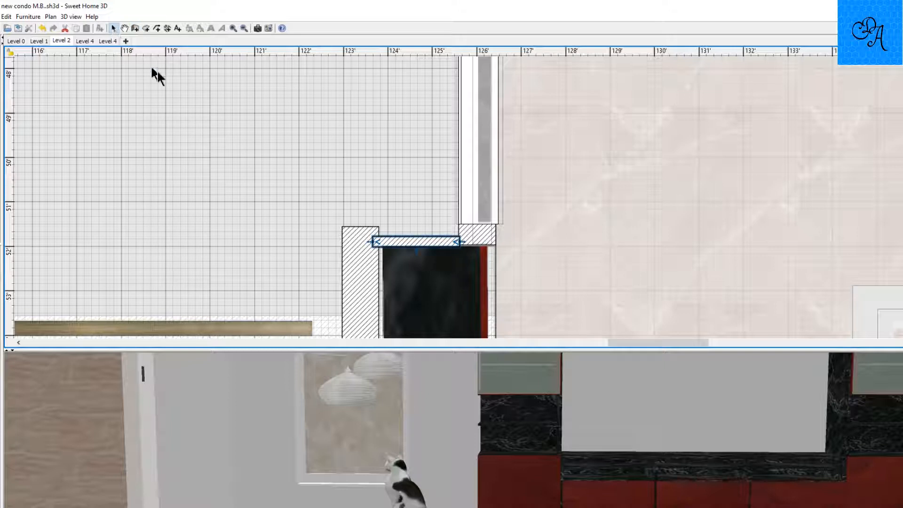
Nudge the new connecting wall slightly upward in the plan so its lower face lines up with the adjoining wall stub
key(Up)
key(Up)
key(Up)
key(Up)
key(Up)
key(Up)
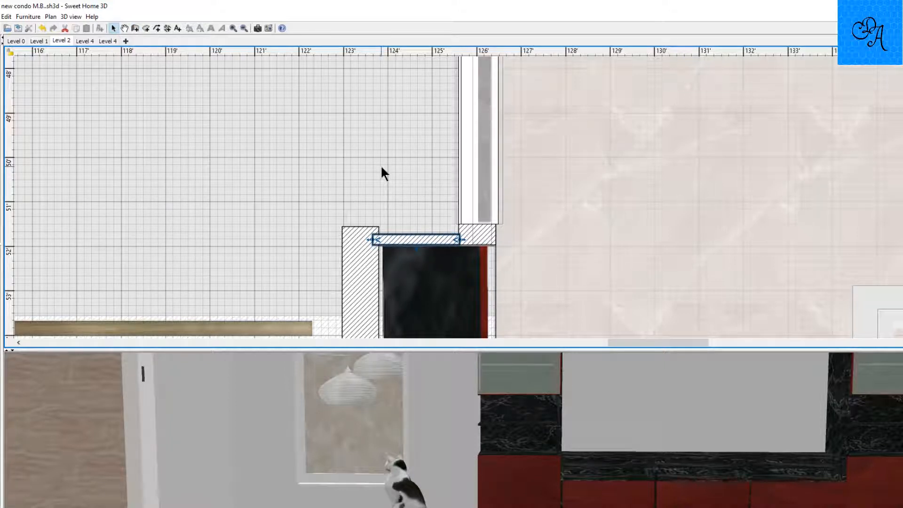
click(381, 167)
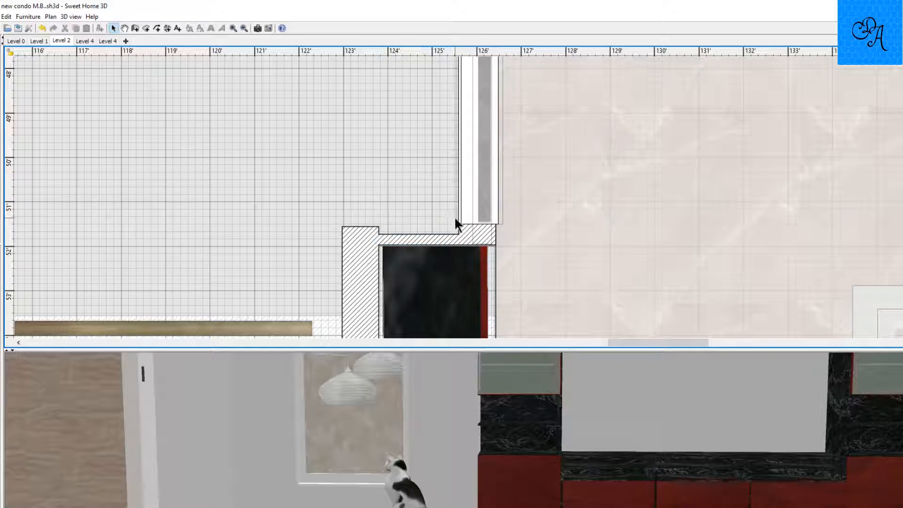
Shift the TV wall unit slightly right in the plan so its front edge lines up with the room-side face of the wall
scroll(470, 234, up, 3)
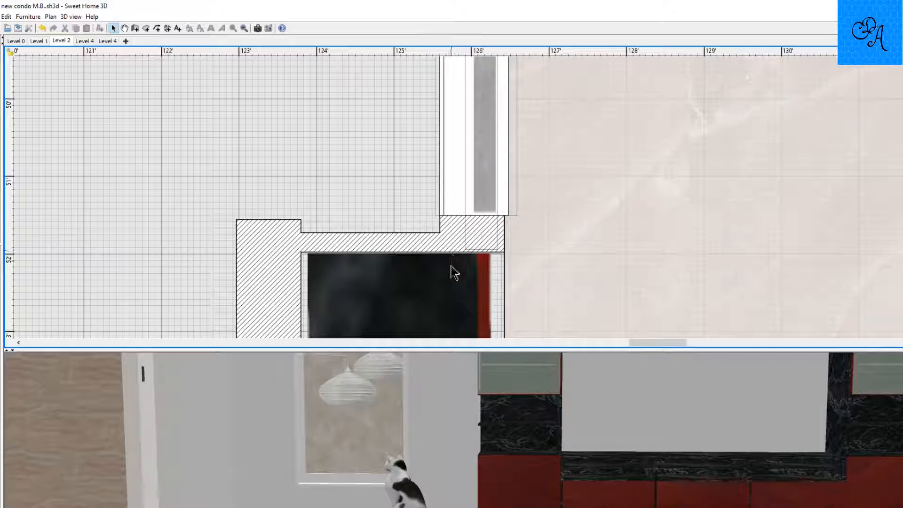
scroll(443, 287, down, 3)
scroll(442, 288, down, 3)
click(443, 286)
scroll(442, 285, up, 6)
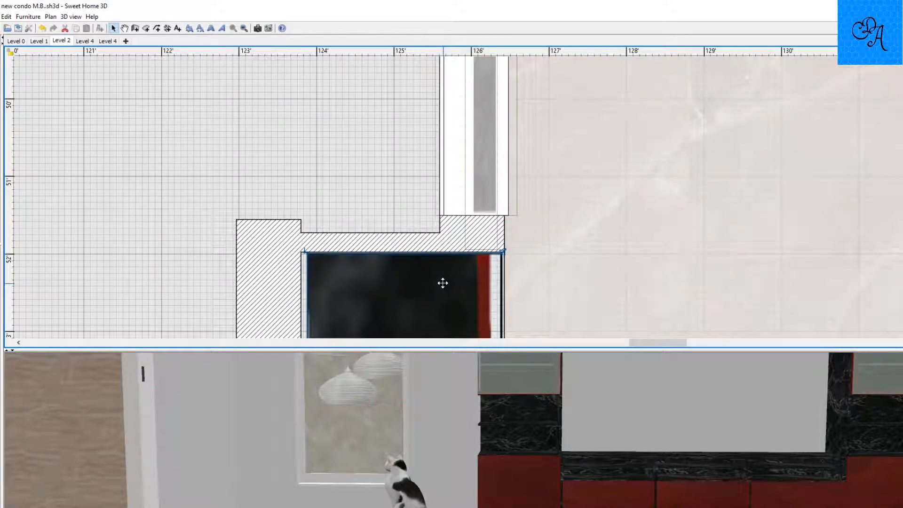
key(Right)
key(Right)
key(Right)
key(Right)
key(Right)
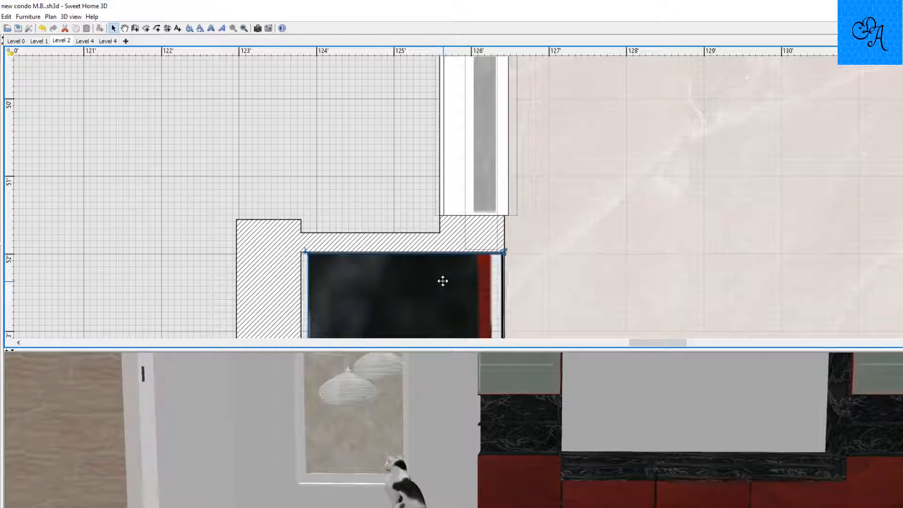
key(Right)
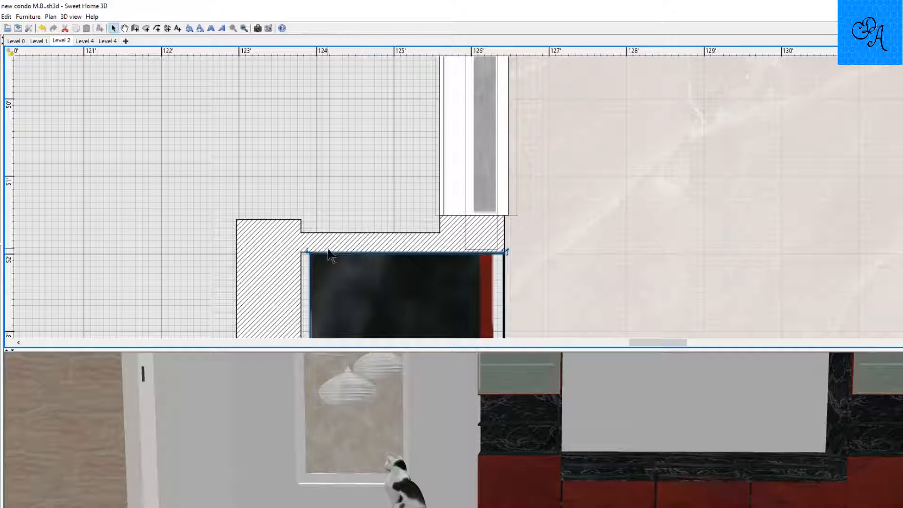
Shorten the thick vertical wall behind the TV unit so its upper end is flush with the new connecting wall
click(281, 257)
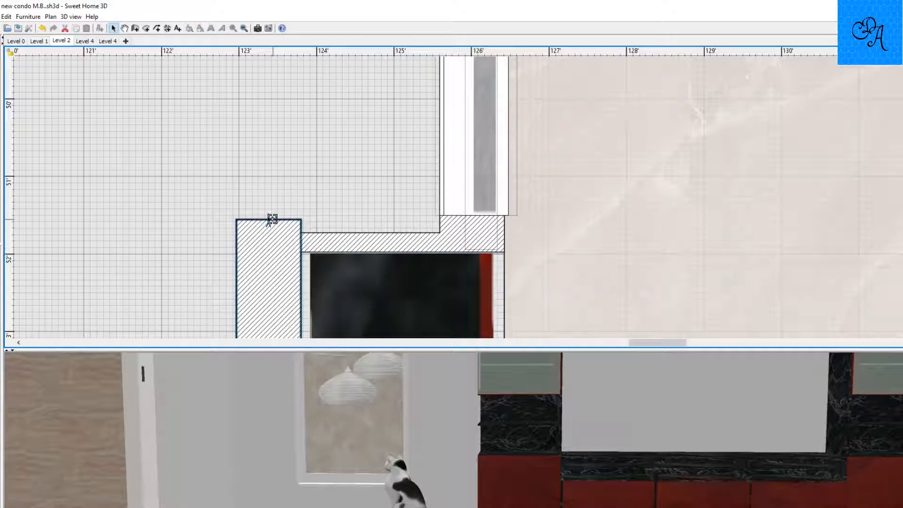
drag(272, 222, 273, 232)
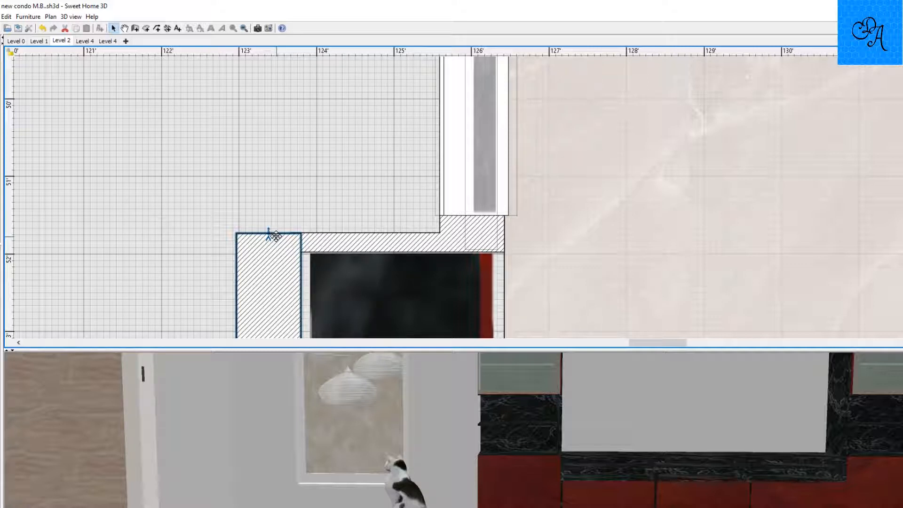
scroll(278, 234, down, 3)
scroll(264, 219, up, 3)
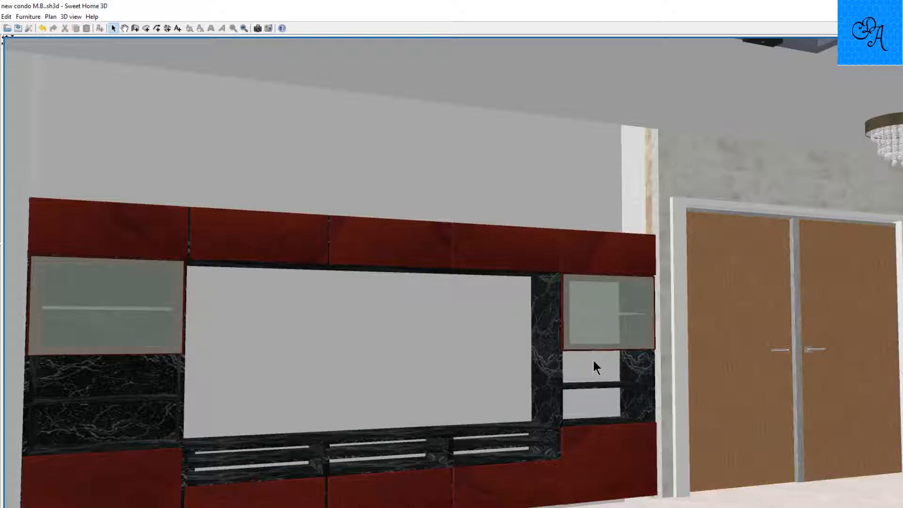
Examine the TV wall unit, its shelves and cabinet finishes, and the surrounding wall in the 3D view
mouse_move(608, 368)
mouse_down()
mouse_move(649, 384)
mouse_move(631, 386)
mouse_move(594, 358)
mouse_up()
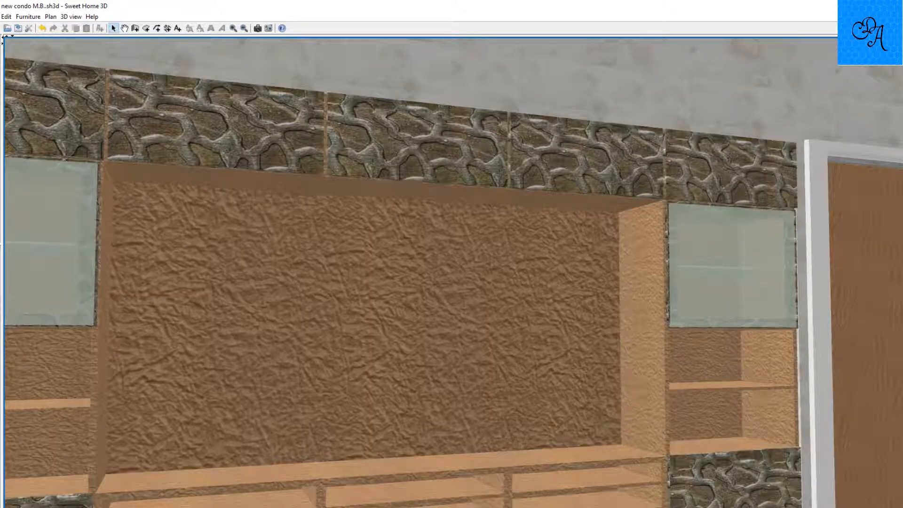
drag(467, 237, 460, 235)
scroll(454, 273, down, 6)
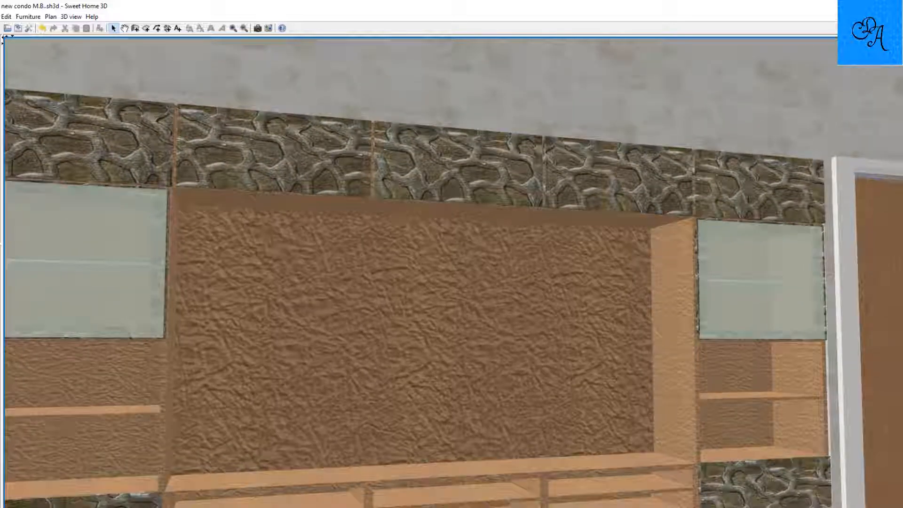
scroll(453, 273, down, 4)
scroll(666, 286, down, 2)
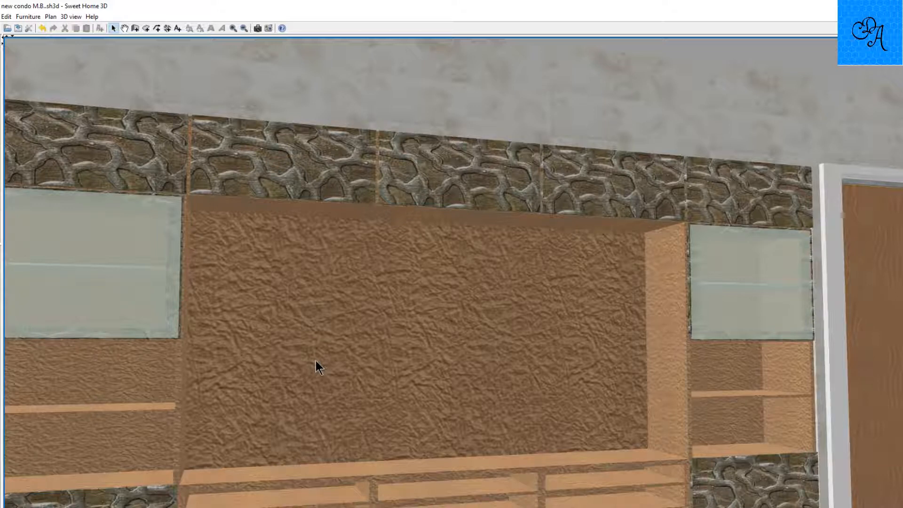
scroll(311, 364, down, 5)
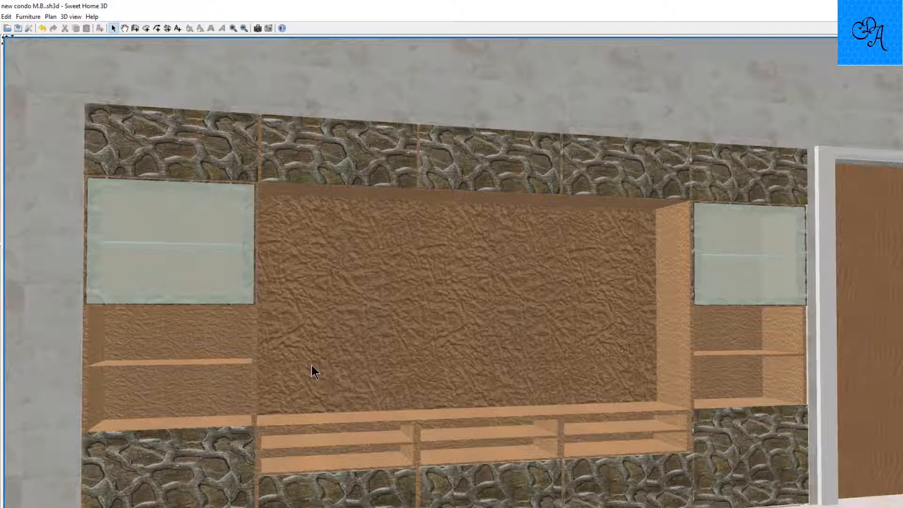
drag(318, 367, 474, 372)
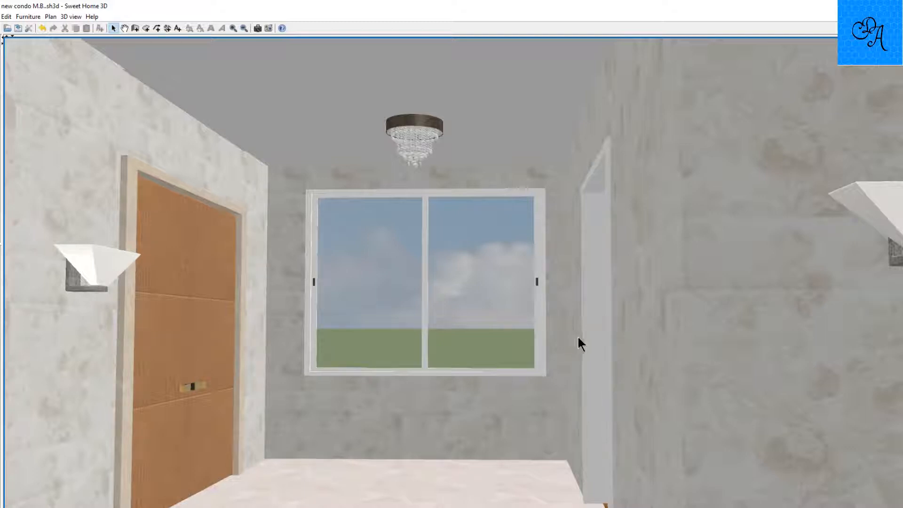
Examine the hallway in the 3D view, looking at the wooden doors, wall lamps and the sliding window at its end
drag(572, 340, 535, 334)
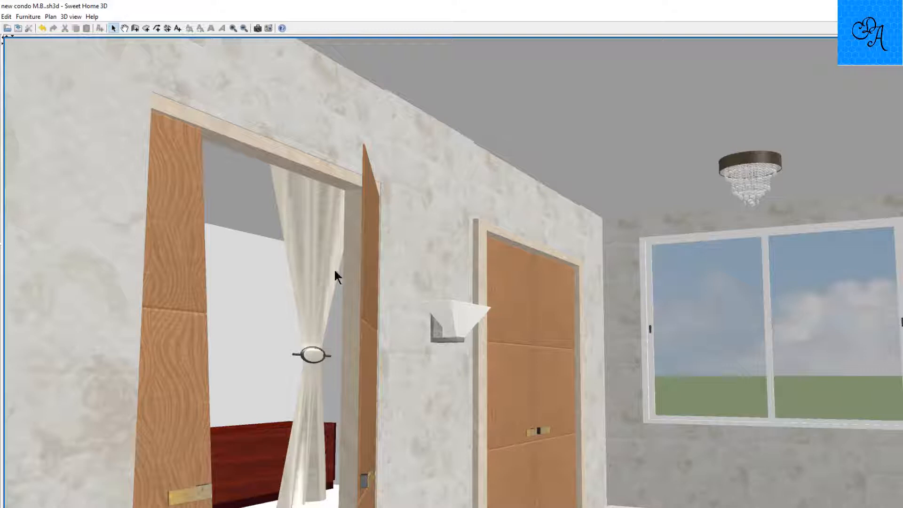
drag(301, 338, 343, 335)
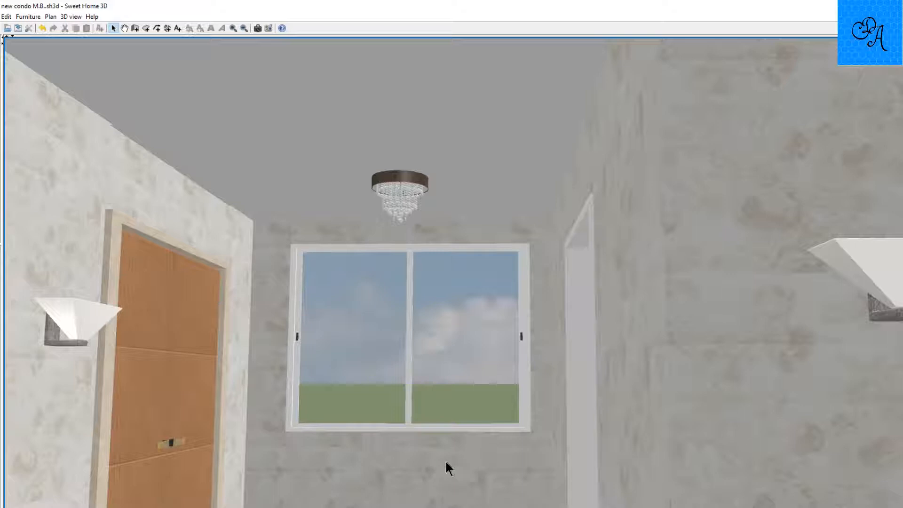
mouse_move(444, 460)
mouse_down()
mouse_move(343, 475)
mouse_move(403, 486)
mouse_move(438, 468)
mouse_up()
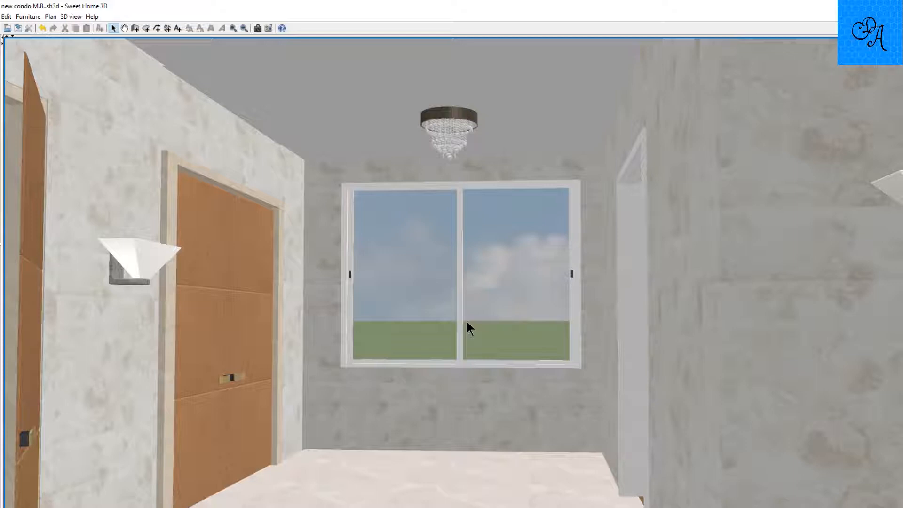
scroll(468, 332, down, 4)
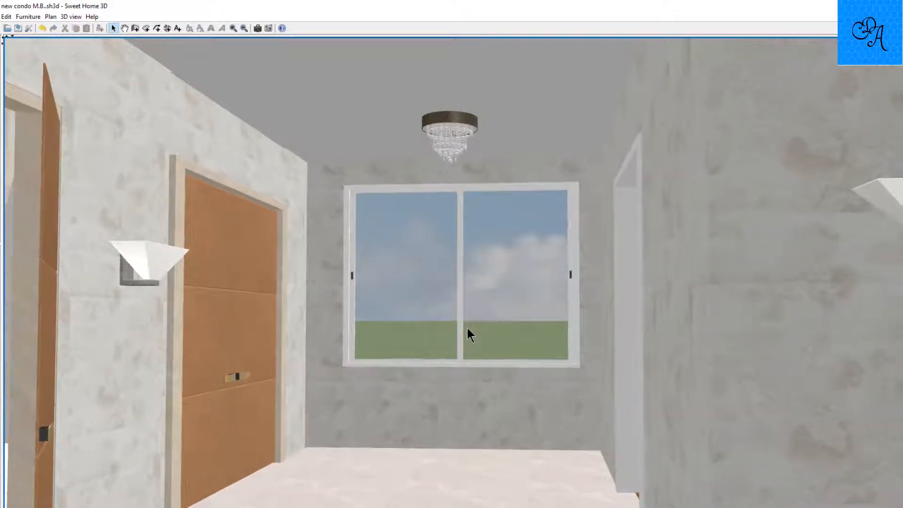
scroll(464, 330, down, 4)
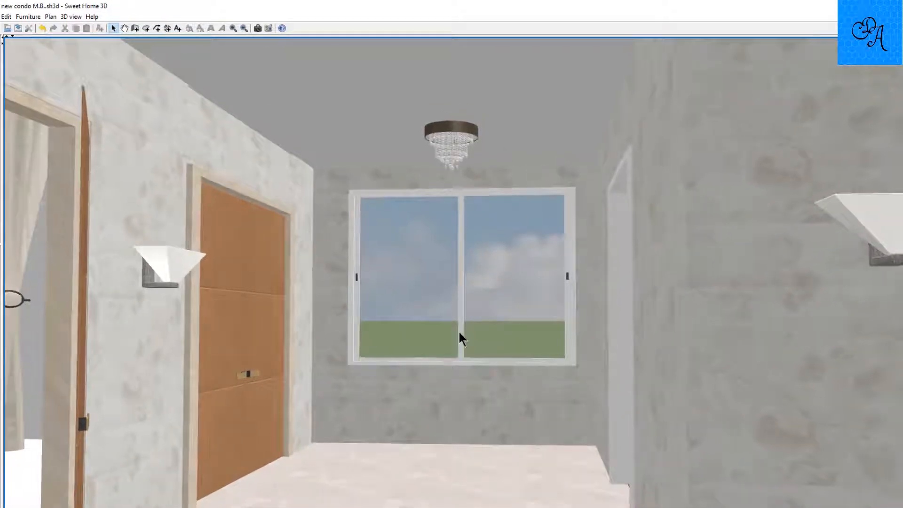
scroll(459, 332, down, 4)
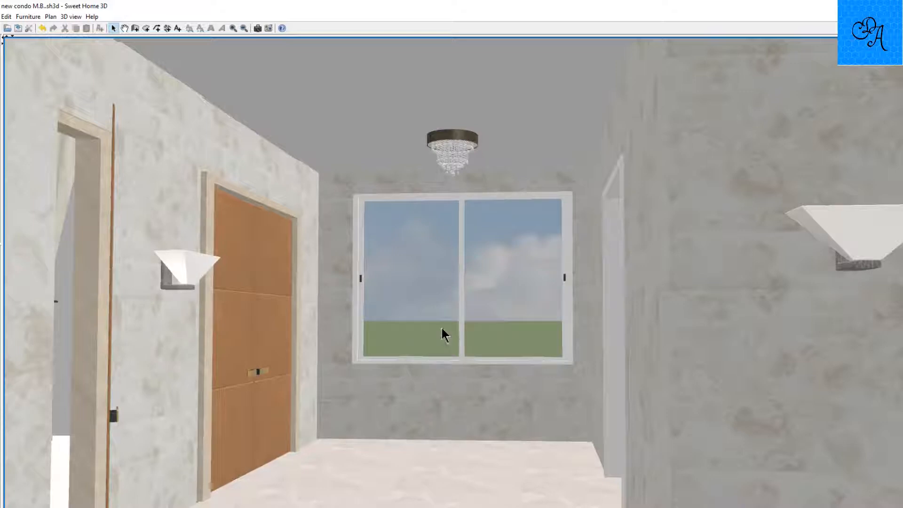
scroll(439, 345, down, 3)
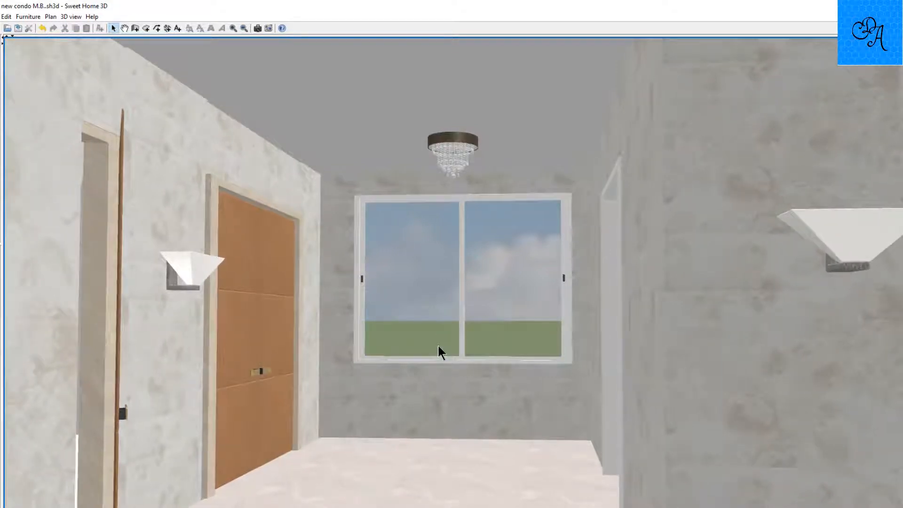
Walk down the hallway in the 3D view past the double doors to examine the curved end wall
drag(699, 349, 767, 258)
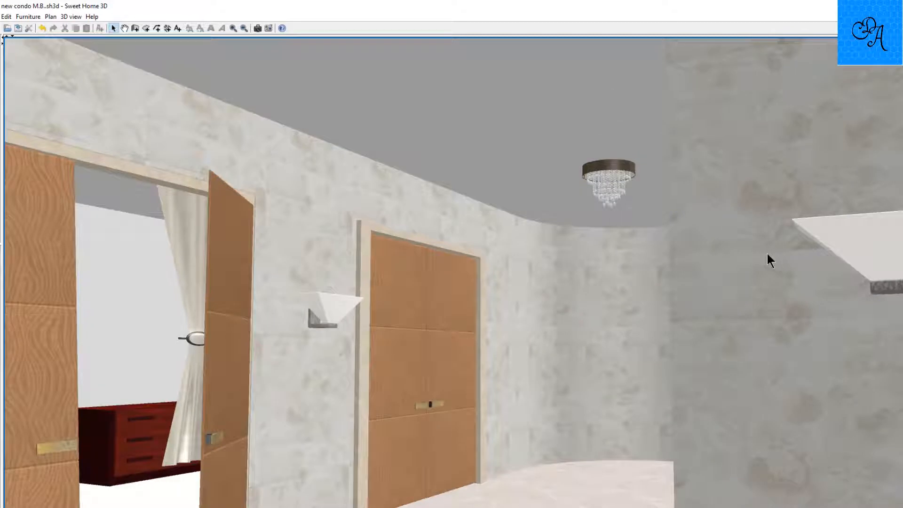
scroll(505, 324, up, 5)
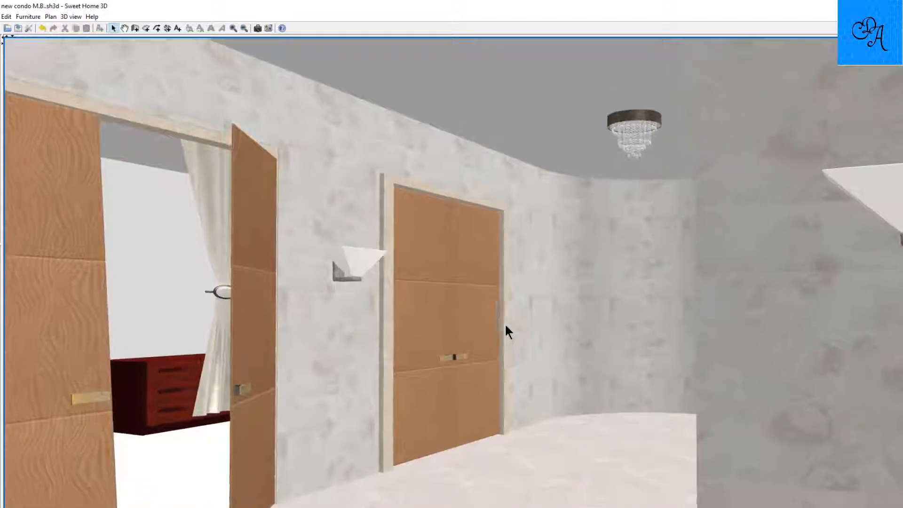
scroll(504, 324, up, 6)
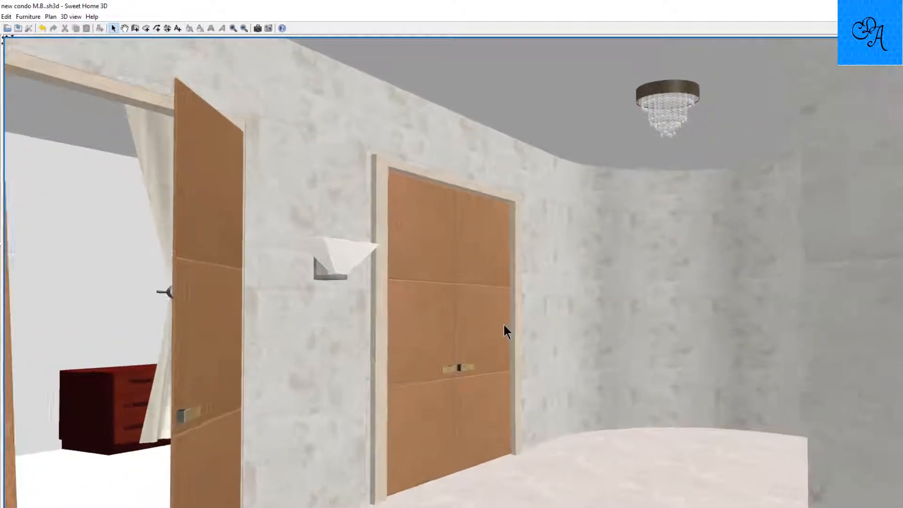
scroll(500, 326, up, 1)
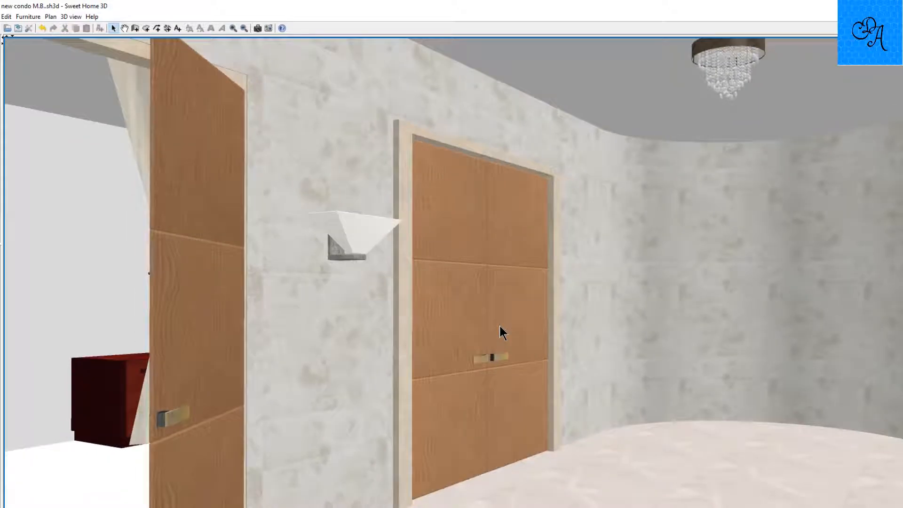
drag(506, 326, 537, 321)
key(Right)
key(Up)
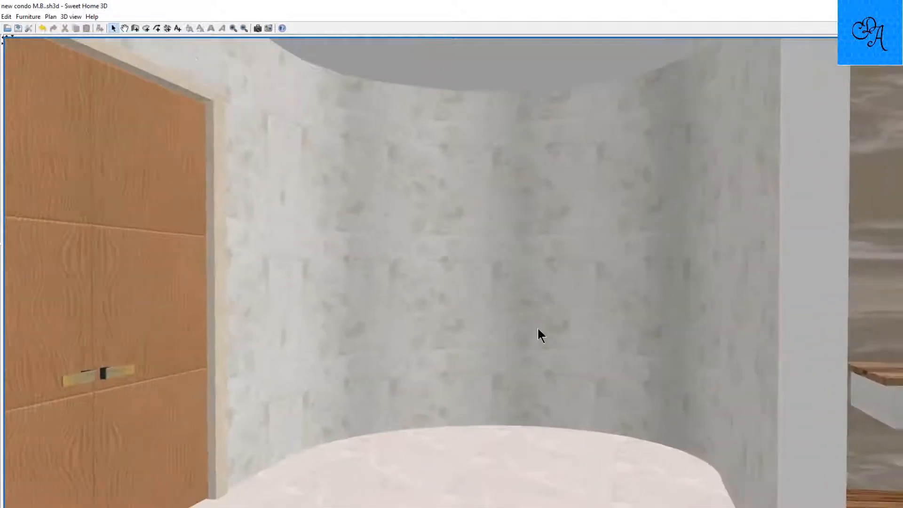
Examine the hallway's curved end wall in the 3D view, backing away until the chandelier, double door and wall lamp are in view
key(Up)
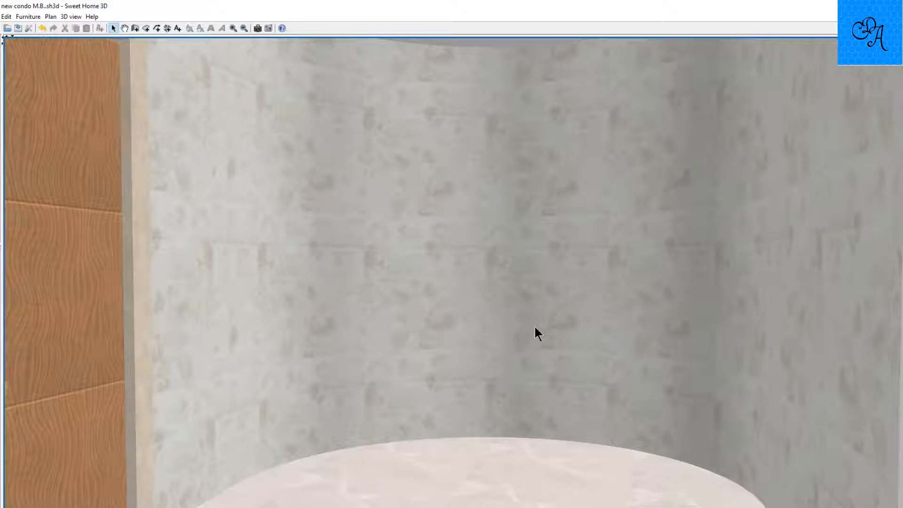
key(Down)
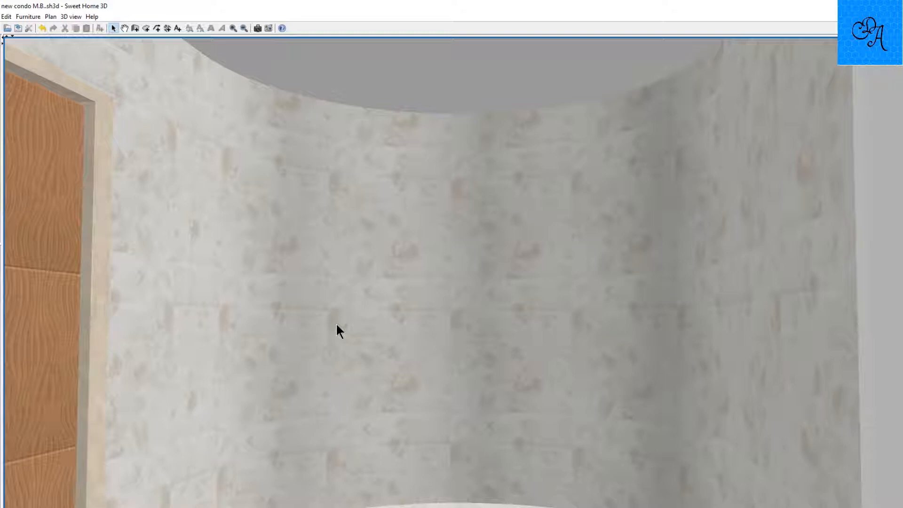
scroll(347, 326, down, 3)
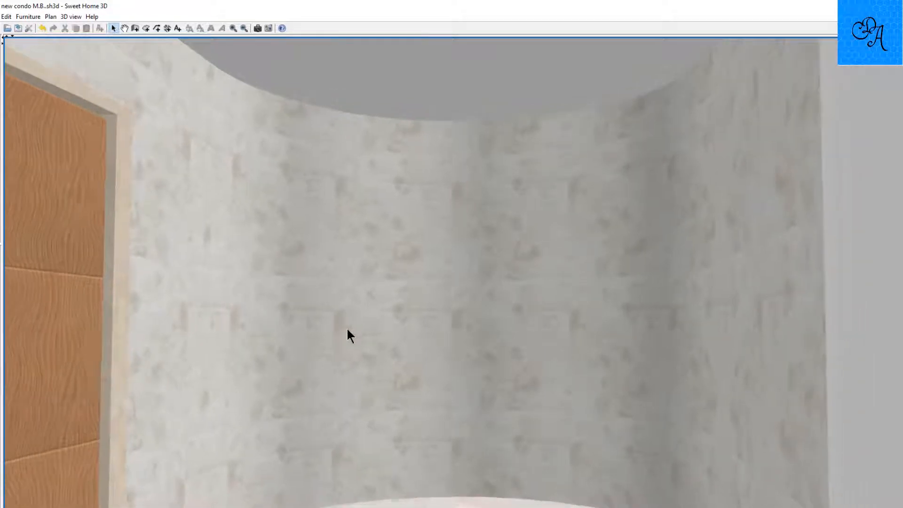
scroll(347, 330, down, 6)
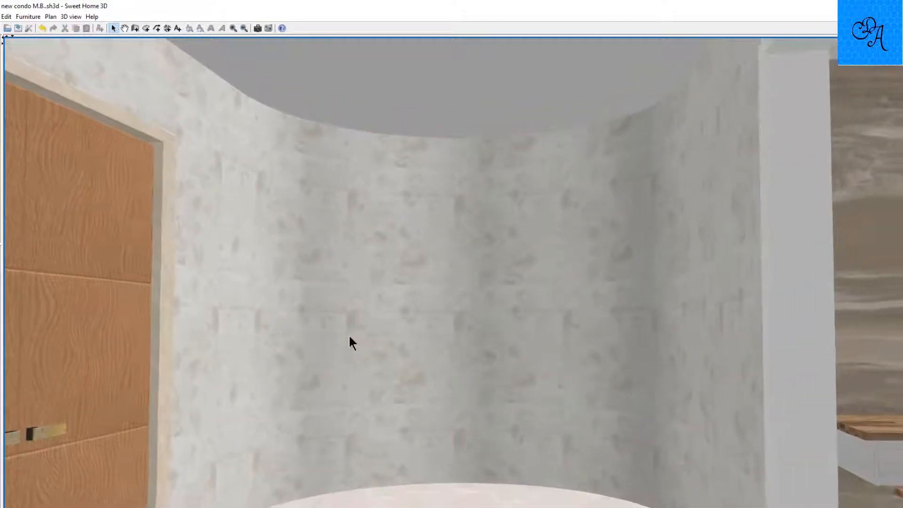
scroll(350, 337, down, 8)
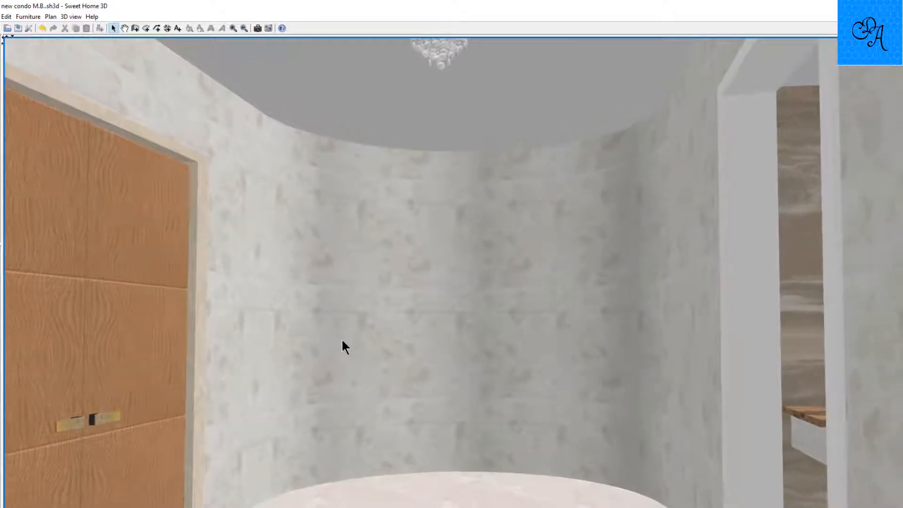
scroll(342, 338, down, 8)
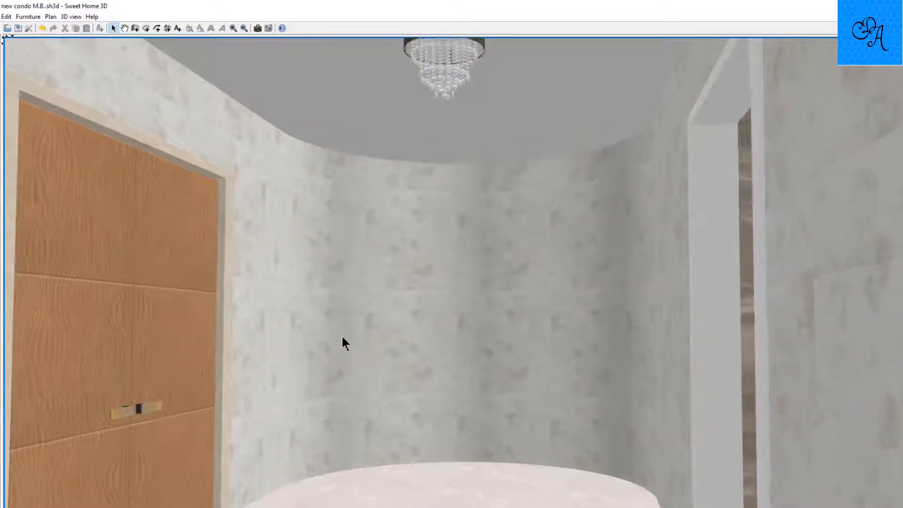
scroll(342, 337, down, 8)
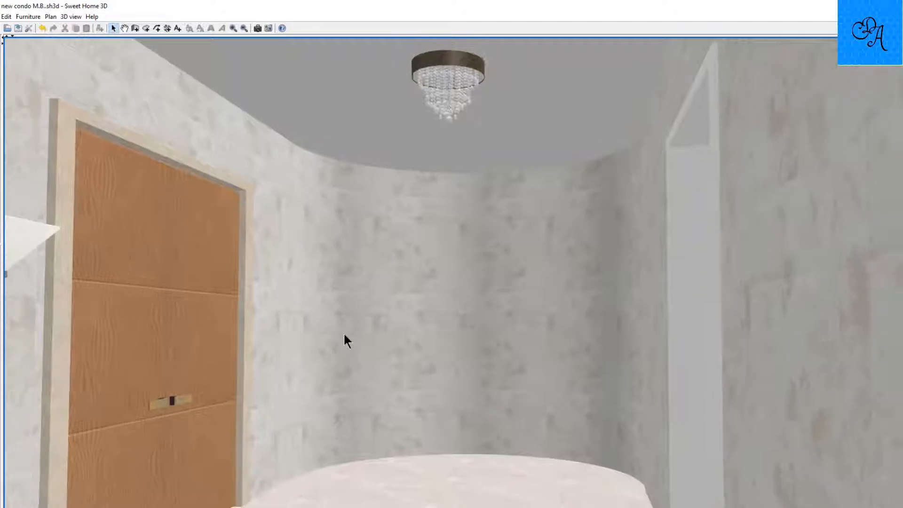
scroll(344, 335, down, 8)
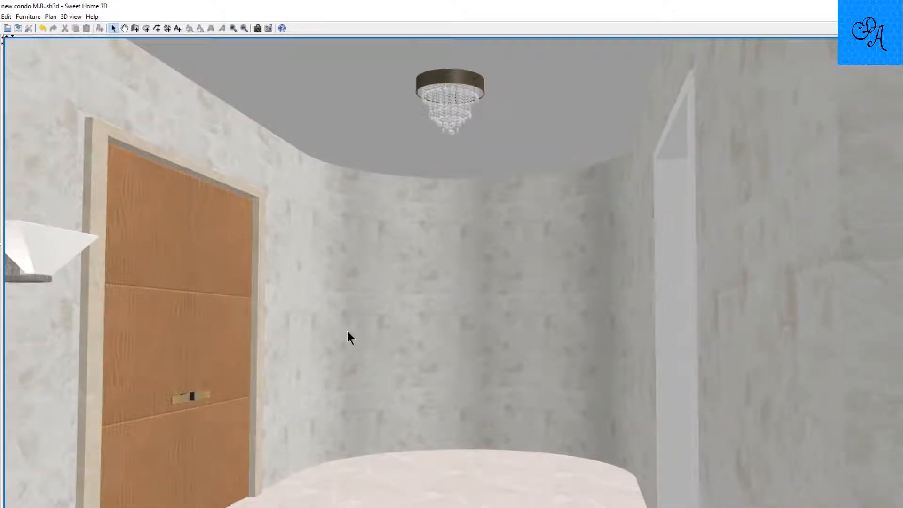
scroll(348, 332, down, 6)
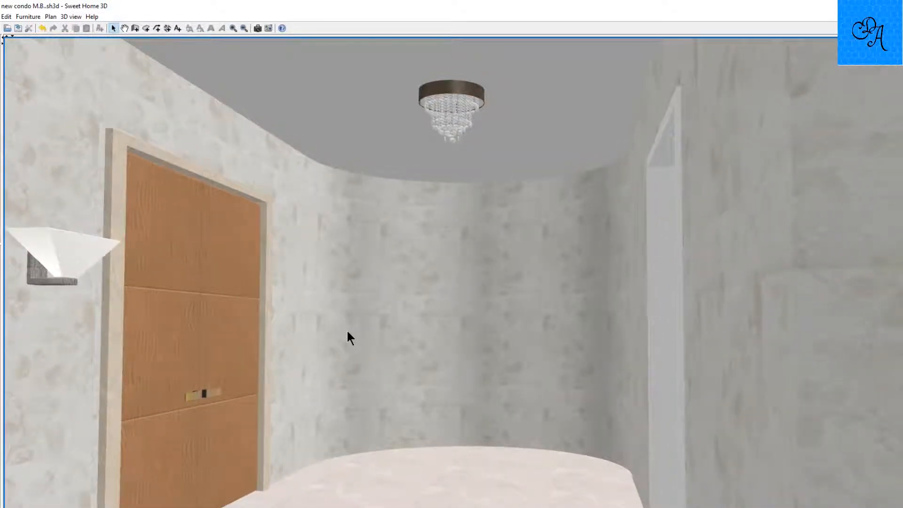
scroll(348, 332, down, 4)
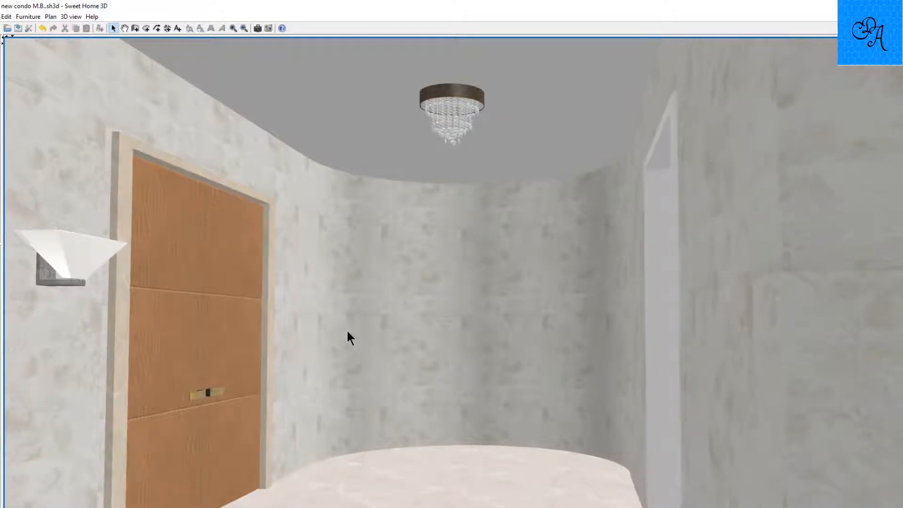
scroll(349, 337, down, 4)
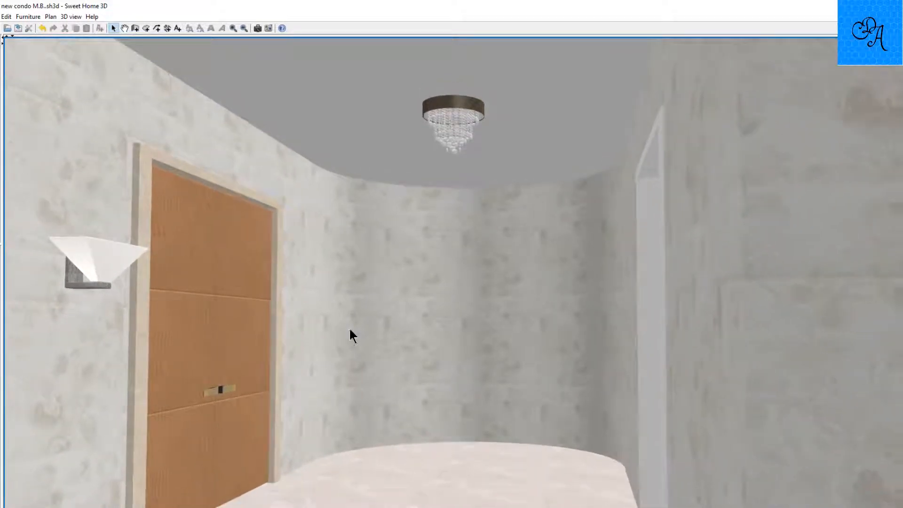
scroll(350, 330, down, 1)
scroll(348, 332, down, 1)
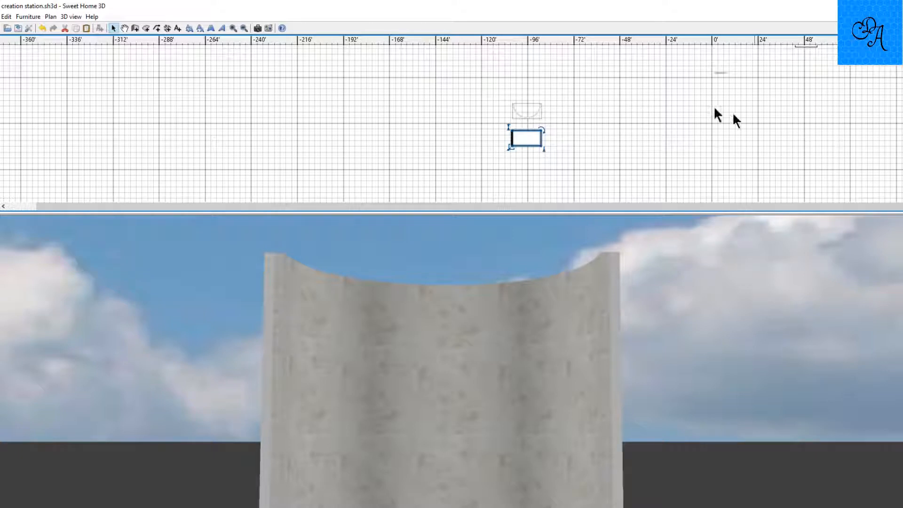
Move the curved wall piece in the creation station plan down closer to the rectangular box
click(524, 115)
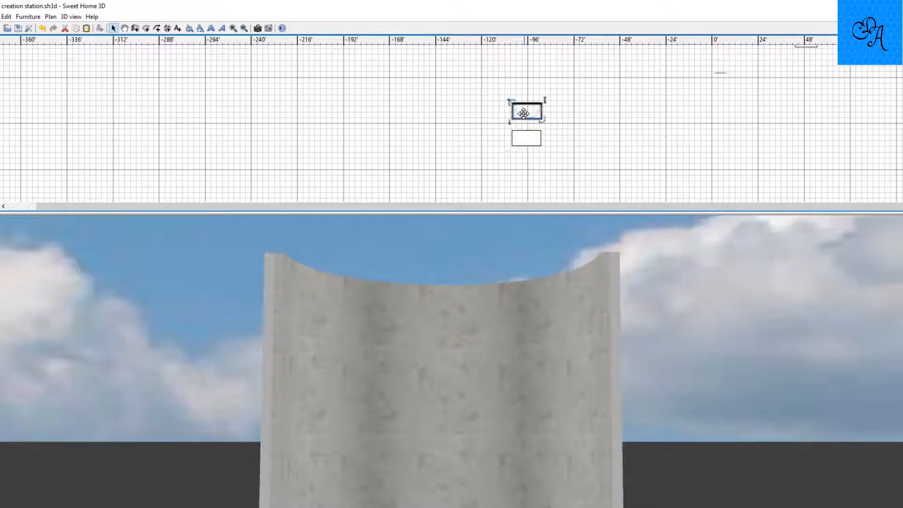
key(Down)
key(Down)
key(Down)
key(Down)
key(Down)
key(Down)
key(Down)
key(Down)
key(Down)
key(Down)
key(Down)
key(Down)
key(Down)
key(Down)
key(Down)
key(Down)
key(Down)
key(Down)
key(Down)
key(Down)
Move the rectangular box up in the plan until it covers most of the curved wall piece
click(525, 137)
key(Up)
key(Up)
key(Up)
key(Up)
key(Up)
key(Up)
key(Up)
key(Up)
key(Up)
key(Up)
key(Up)
key(Up)
key(Up)
key(Up)
key(Up)
key(Up)
key(Up)
key(Up)
key(Up)
key(Up)
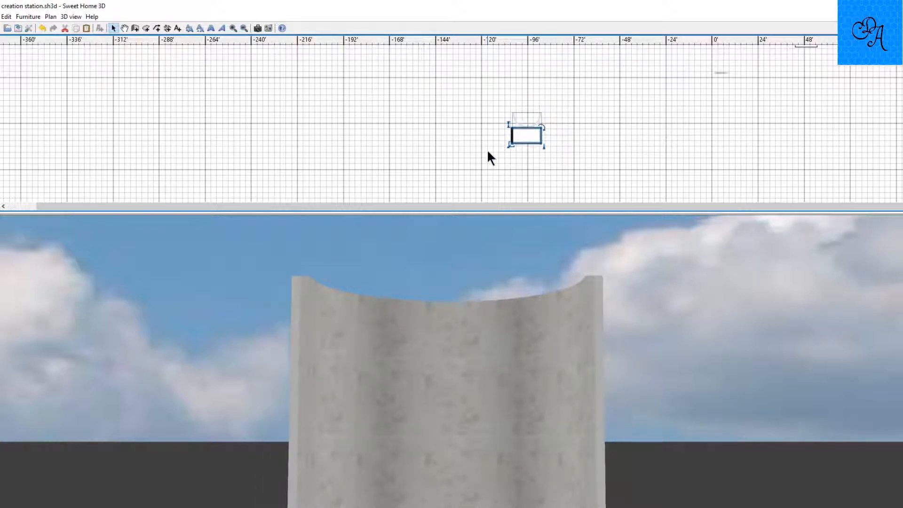
key(Up)
key(Up)
key(Up)
key(Up)
key(Up)
key(Up)
key(Up)
key(Up)
key(Up)
key(Up)
key(Up)
key(Up)
key(Up)
key(Up)
key(Up)
key(Up)
key(Up)
key(Up)
key(Up)
key(Up)
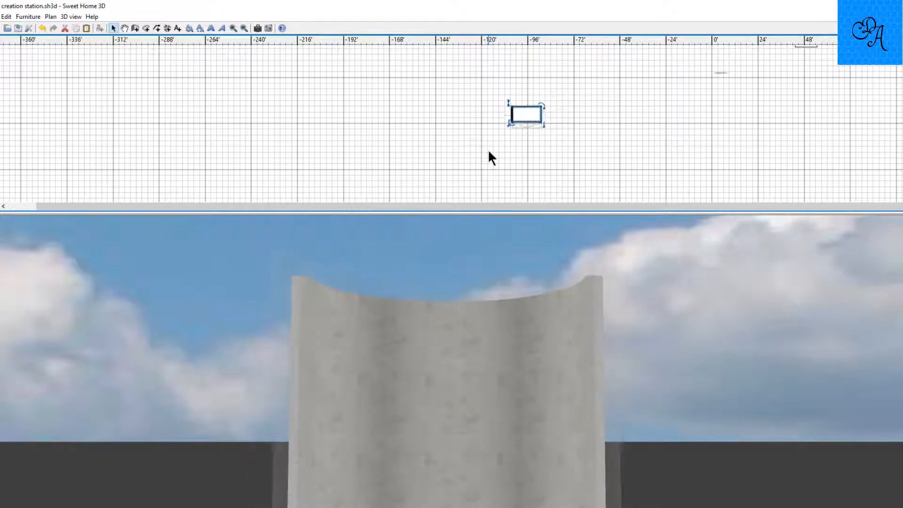
Move the rectangular box back down until it sits just below the curved wall piece, touching its curve
key(Down)
key(Down)
key(Down)
key(Down)
key(Down)
key(Down)
key(Down)
key(Down)
key(Down)
key(Down)
key(Down)
key(Down)
key(Down)
key(Down)
key(Down)
key(Down)
key(Down)
key(Down)
key(Down)
key(Down)
key(Up)
key(Up)
key(Up)
key(Up)
key(Up)
key(Up)
key(Up)
key(Up)
key(Up)
key(Up)
key(Up)
key(Up)
key(Up)
key(Up)
key(Up)
key(Up)
key(Up)
key(Up)
key(Up)
key(Up)
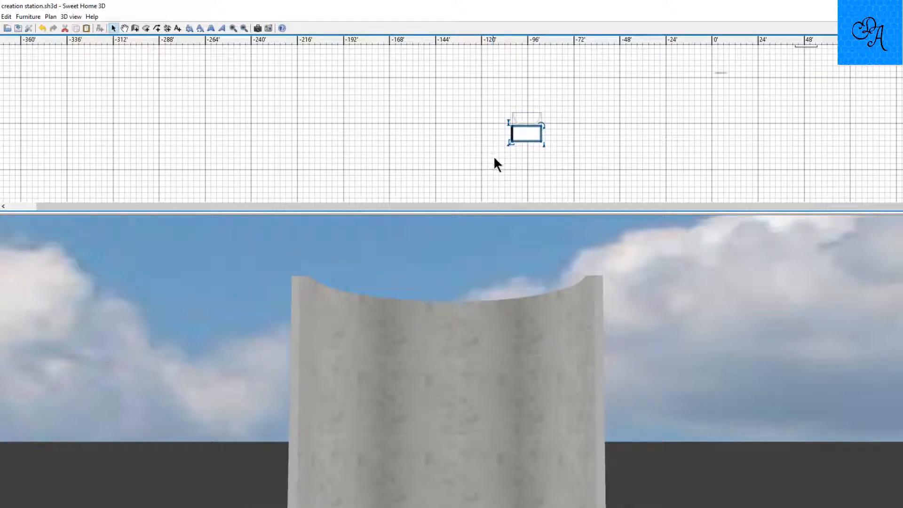
key(Down)
key(Down)
key(Down)
key(Down)
key(Down)
key(Down)
key(Down)
key(Down)
key(Down)
key(Down)
key(Down)
key(Down)
key(Down)
key(Down)
key(Down)
key(Down)
key(Down)
key(Down)
key(Down)
key(Down)
Move the rectangular box up over the curved wall piece until its upper edge sits just inside the wall's straight upper edge
ctrl+scroll(499, 162, up, 3)
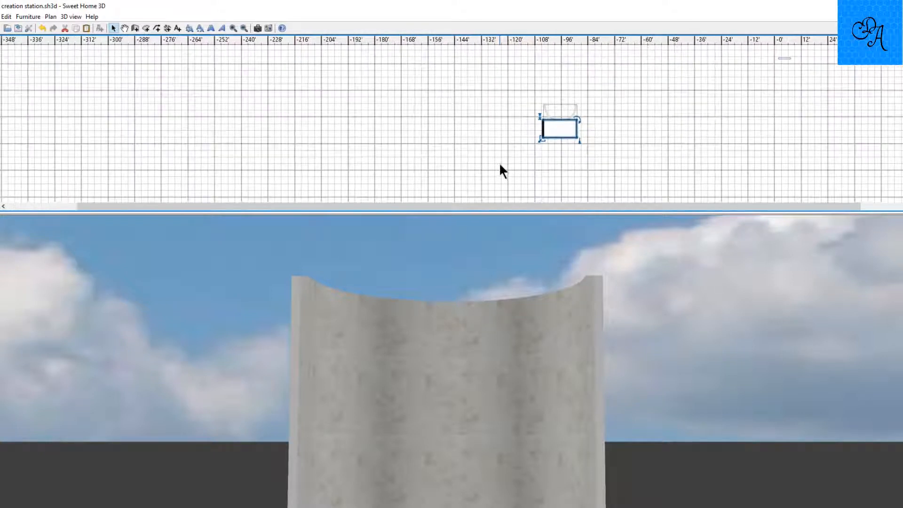
ctrl+scroll(500, 165, up, 3)
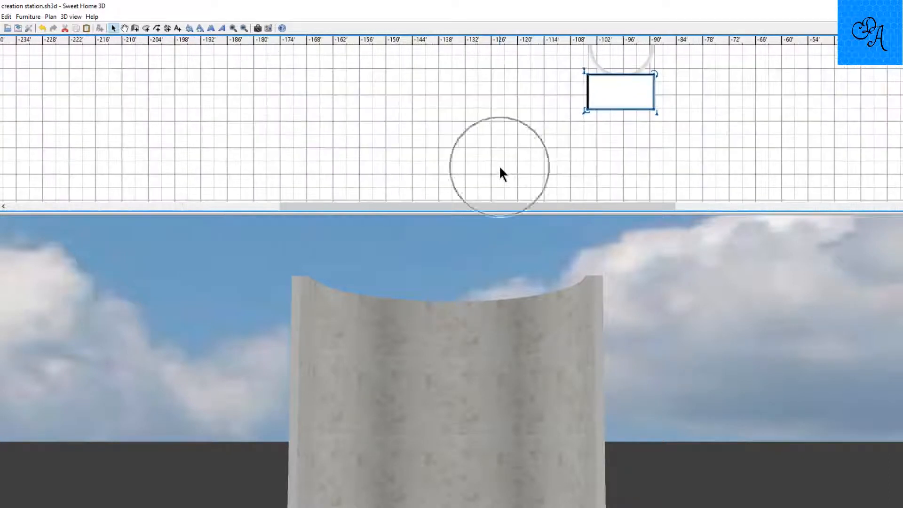
scroll(600, 134, up, 3)
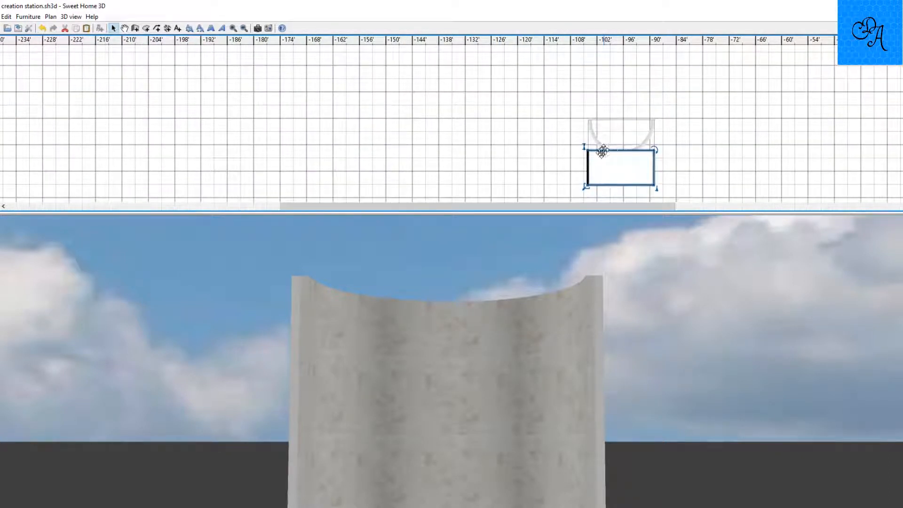
key(Up)
key(Up)
key(Up)
key(Up)
key(Up)
key(Up)
key(Up)
key(Up)
key(Up)
key(Up)
key(Up)
key(Up)
key(Up)
key(Up)
key(Up)
key(Up)
key(Up)
key(Up)
key(Up)
key(Up)
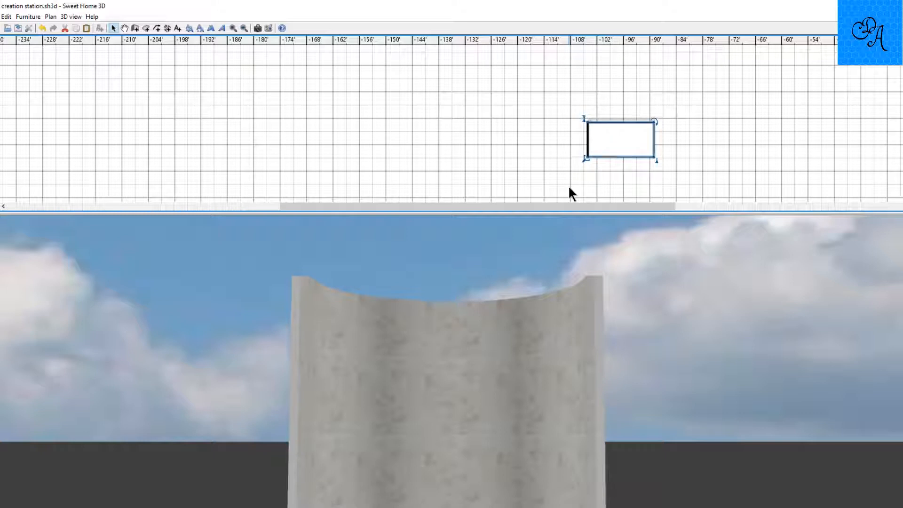
Nudge the rectangular box further up over the curved wall piece in small increments in the creation station plan
key(Up)
key(Up)
key(Up)
key(Up)
key(Up)
key(Up)
key(Up)
key(Up)
key(Up)
key(Up)
key(Up)
key(Up)
key(Up)
key(Up)
key(Up)
key(Up)
key(Up)
key(Up)
key(Up)
key(Up)
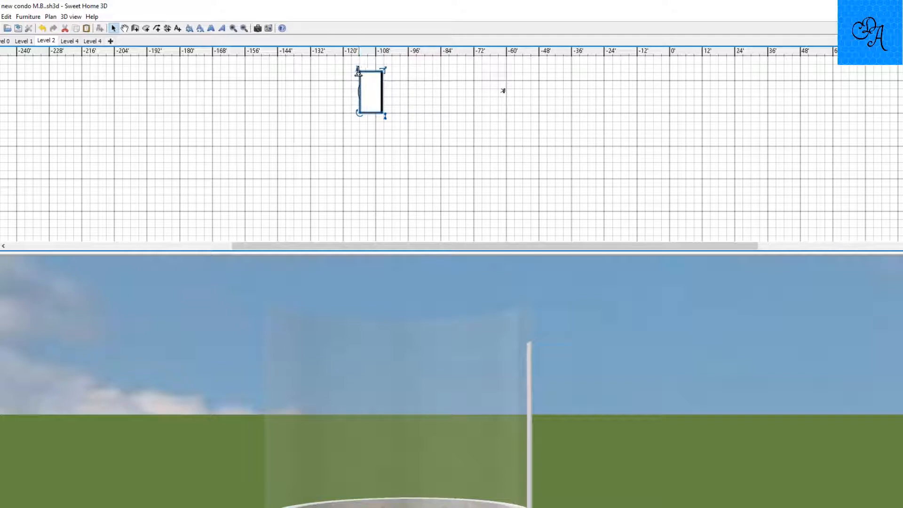
Check the elevation of the curved window box in the condo's Level 2 plan and nudge the box slightly up
drag(359, 72, 359, 72)
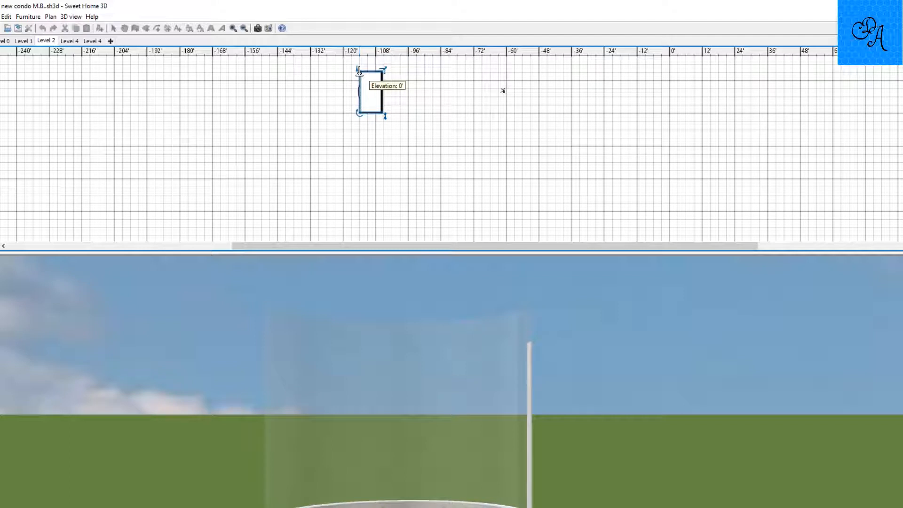
drag(359, 72, 359, 72)
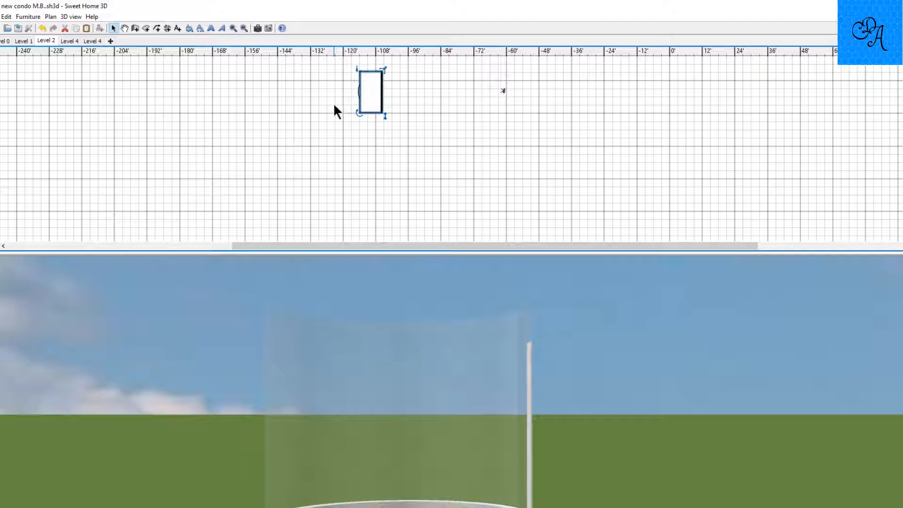
key(Up)
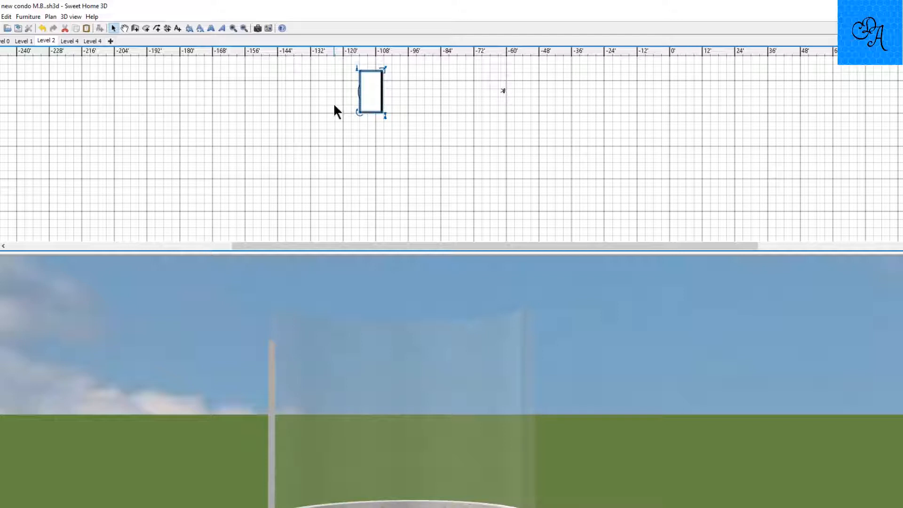
Rename the window M.B. piece as + and set its width to 14'10"
double_click(371, 93)
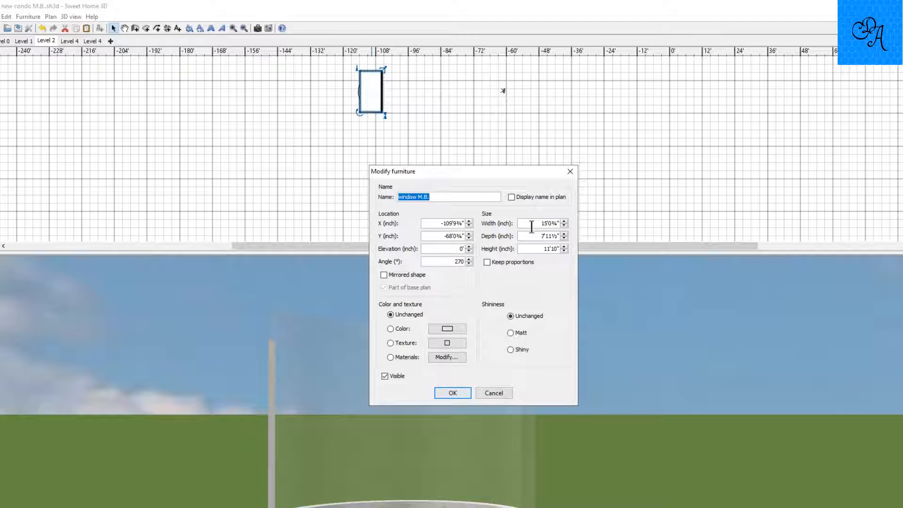
text(+)
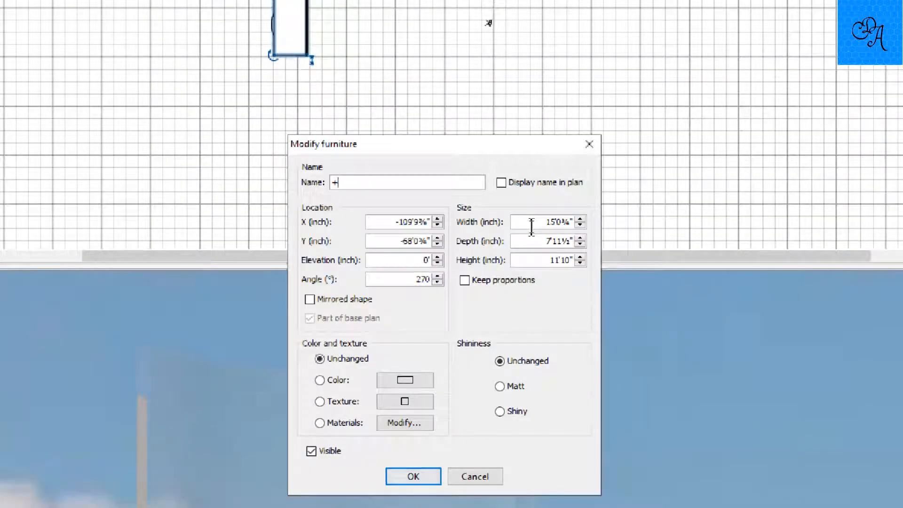
click(531, 227)
double_click(532, 226)
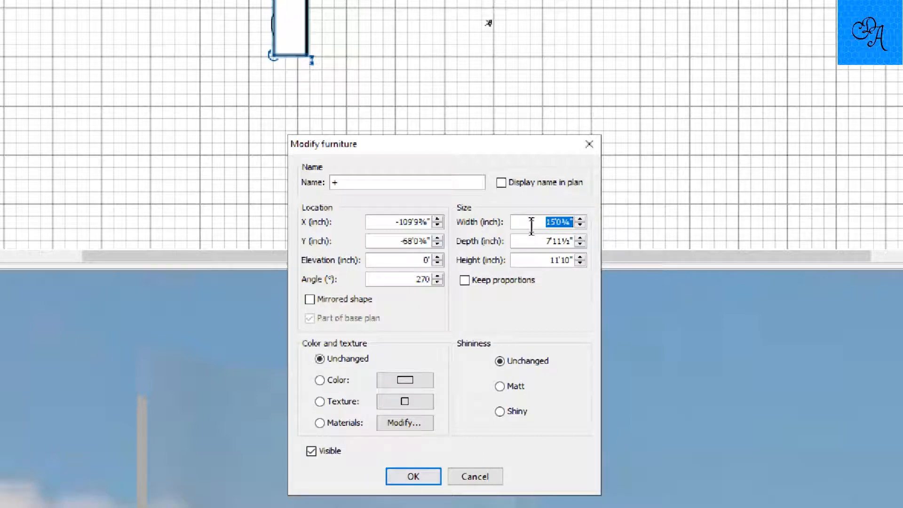
text(14'10")
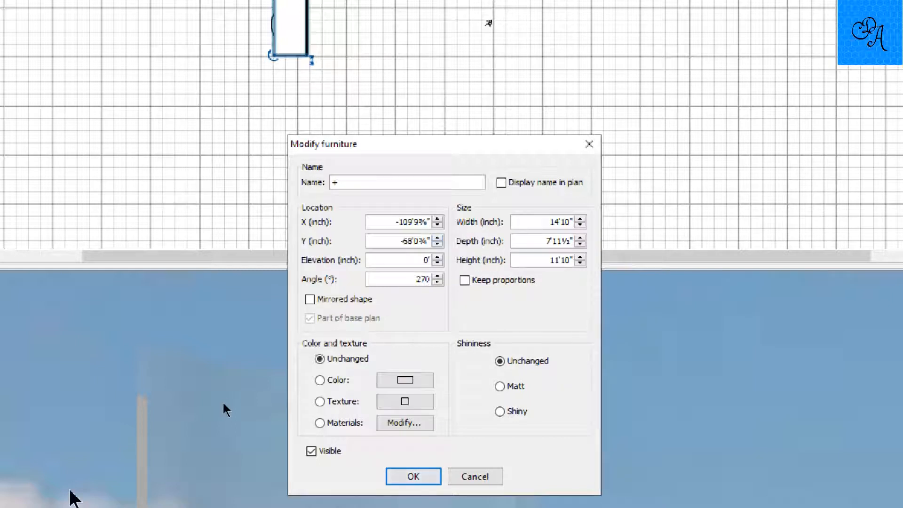
key(Return)
Examine the resized curved window in 3D from its low base wall up to its upper edge, including both side posts
drag(227, 419, 148, 462)
key(Page_Up)
key(Page_Up)
key(Page_Up)
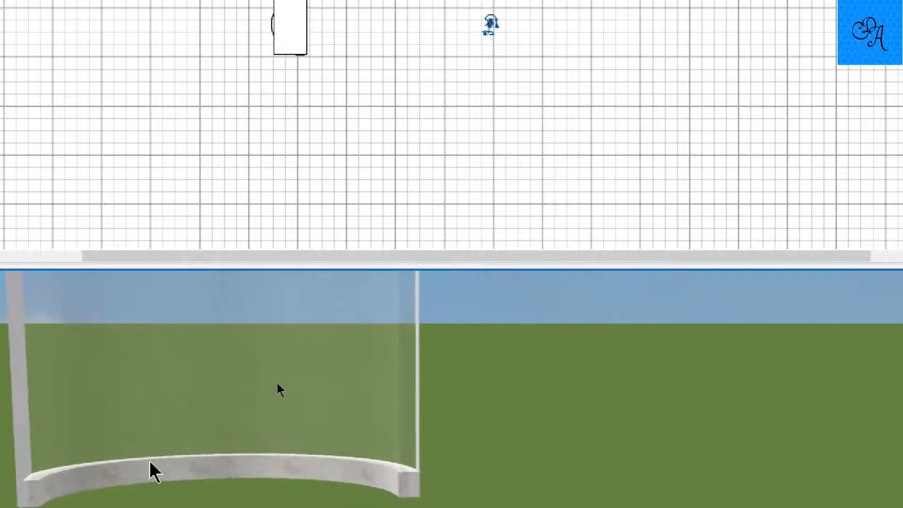
key(Page_Up)
key(Page_Up)
key(Page_Up)
key(Page_Up)
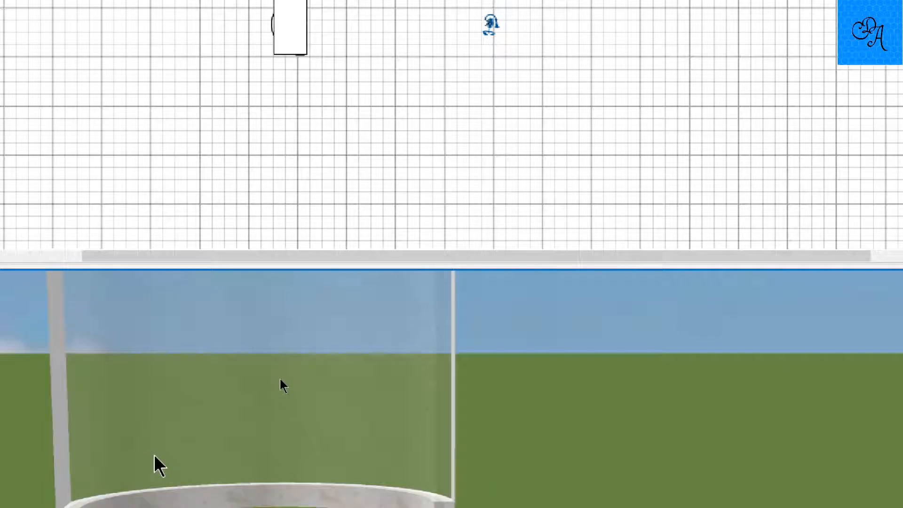
key(Page_Up)
key(Page_Up)
key(Page_Up)
key(Page_Up)
key(Page_Up)
key(Page_Up)
key(Page_Up)
key(Page_Up)
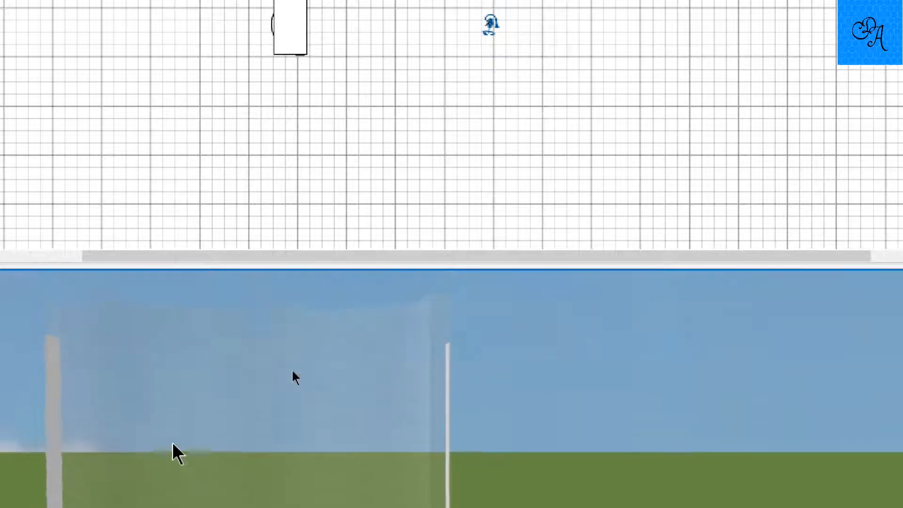
key(Page_Down)
key(Page_Down)
key(Page_Down)
key(Page_Down)
key(Page_Down)
key(Page_Down)
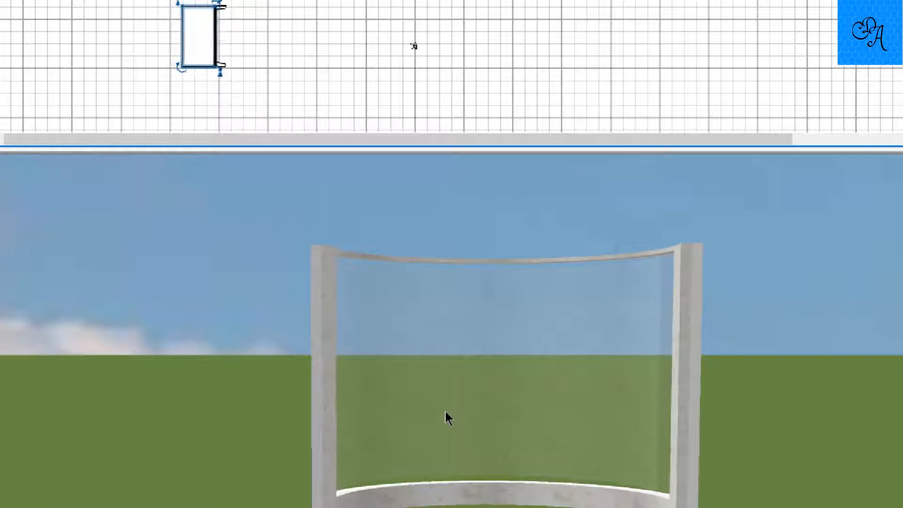
Move the window box right over the curved frame's side posts in the plan and nudge it slightly down to even out both sides
key(Right)
key(Right)
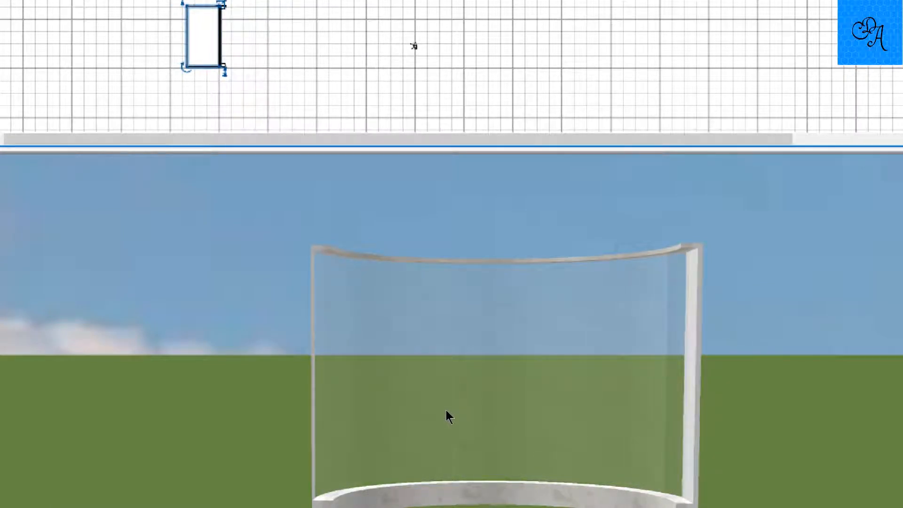
key(Down)
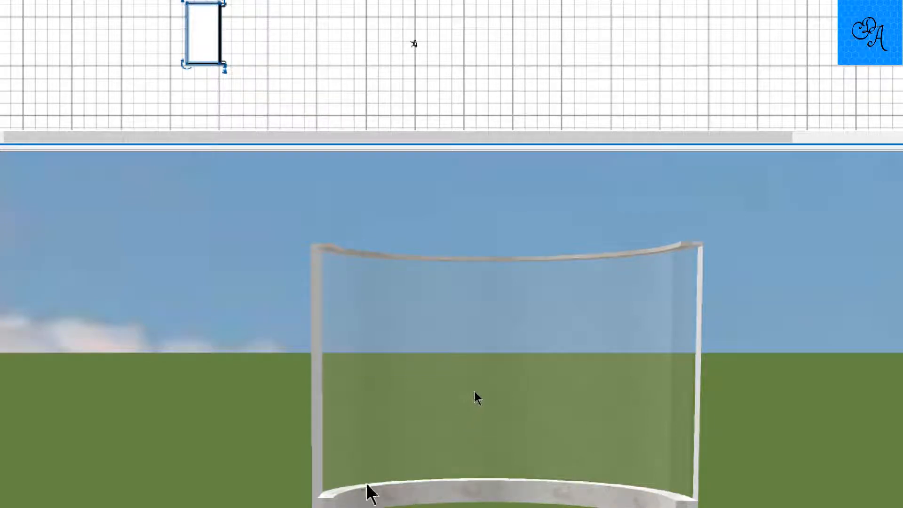
Examine the transparent curved window and its frame up close in the 3D view
drag(491, 393, 459, 415)
scroll(501, 389, up, 6)
scroll(501, 395, up, 9)
scroll(506, 397, up, 9)
scroll(516, 362, up, 5)
scroll(508, 341, up, 4)
scroll(473, 408, down, 2)
scroll(490, 405, down, 2)
scroll(489, 405, down, 2)
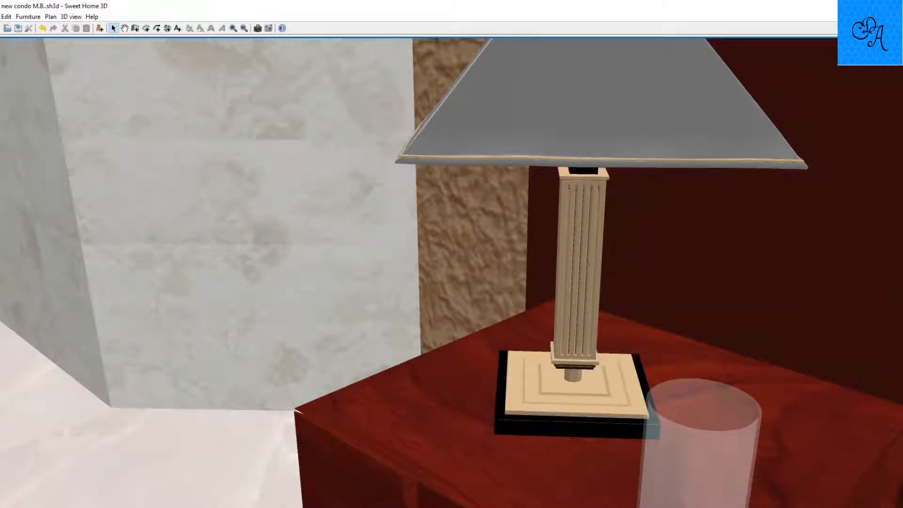
Look around the condo interior from the bedroom lamp past the wooden doors to the curved window seating area and its chandelier
drag(902, 282, 820, 263)
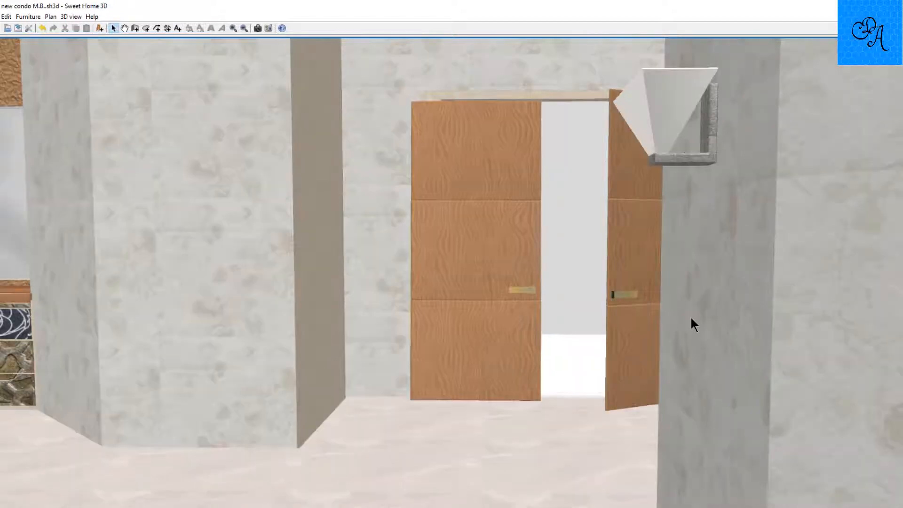
mouse_move(691, 316)
mouse_down()
mouse_move(661, 314)
mouse_move(696, 312)
mouse_up()
drag(593, 303, 720, 298)
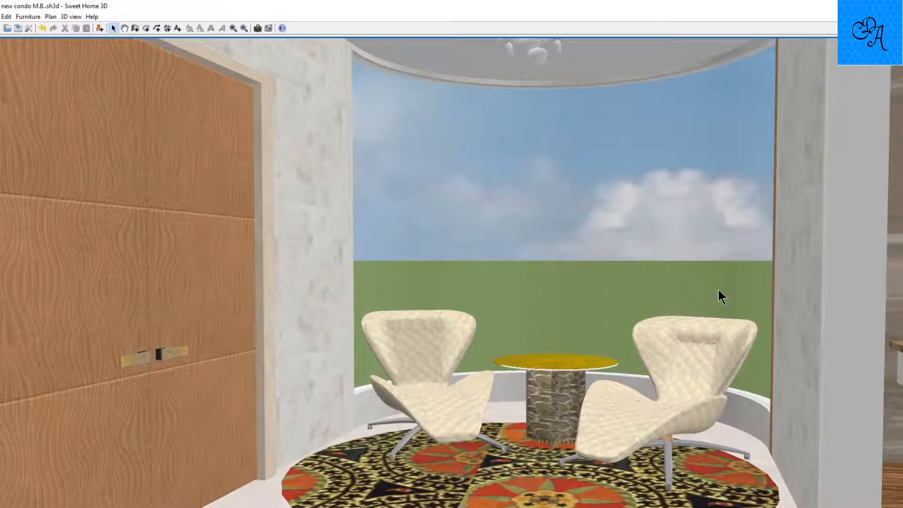
drag(716, 291, 721, 277)
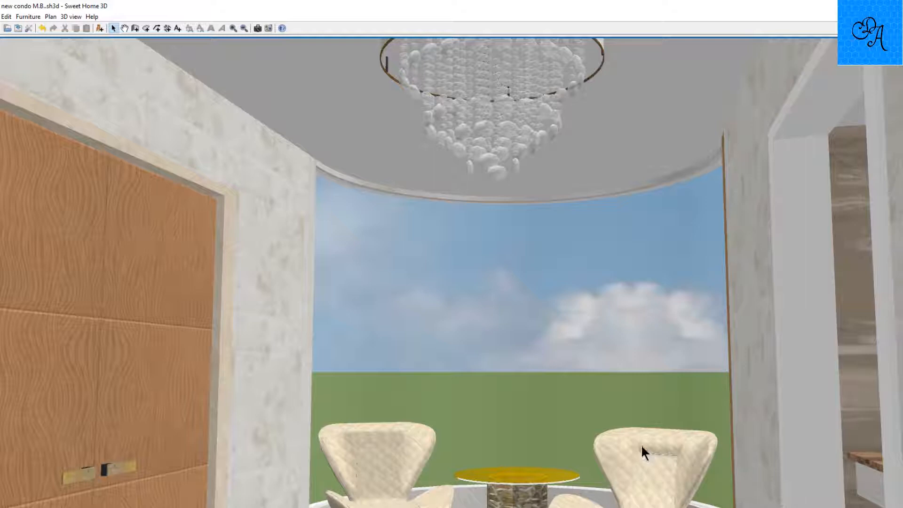
mouse_move(614, 437)
mouse_down()
mouse_move(603, 450)
mouse_move(611, 423)
mouse_move(638, 424)
mouse_move(639, 453)
mouse_move(606, 436)
mouse_up()
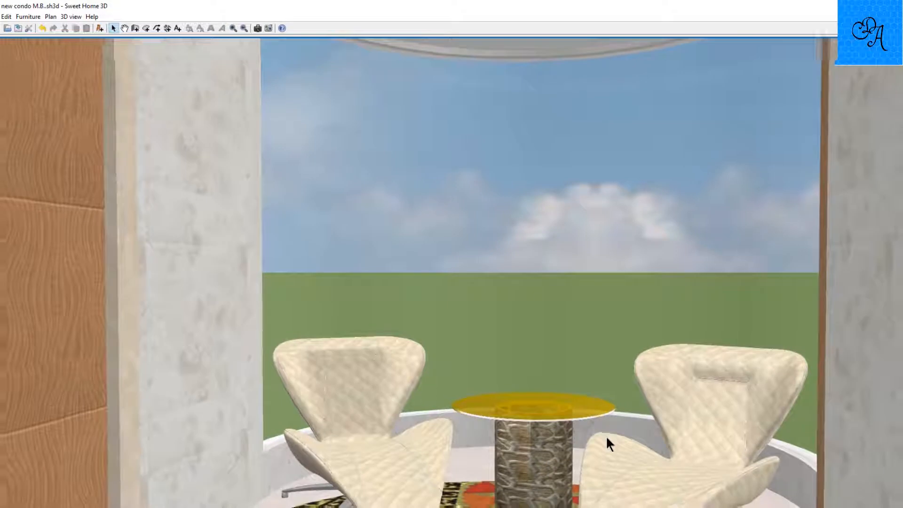
Back away from the curved window seating area to review the chairs, rug, chandelier, wall sconce and double doors together
scroll(606, 436, down, 4)
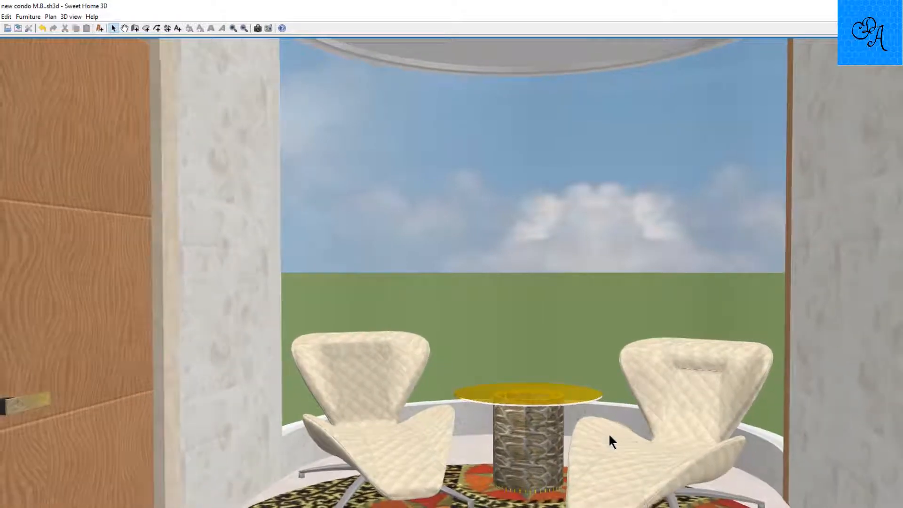
scroll(609, 436, down, 4)
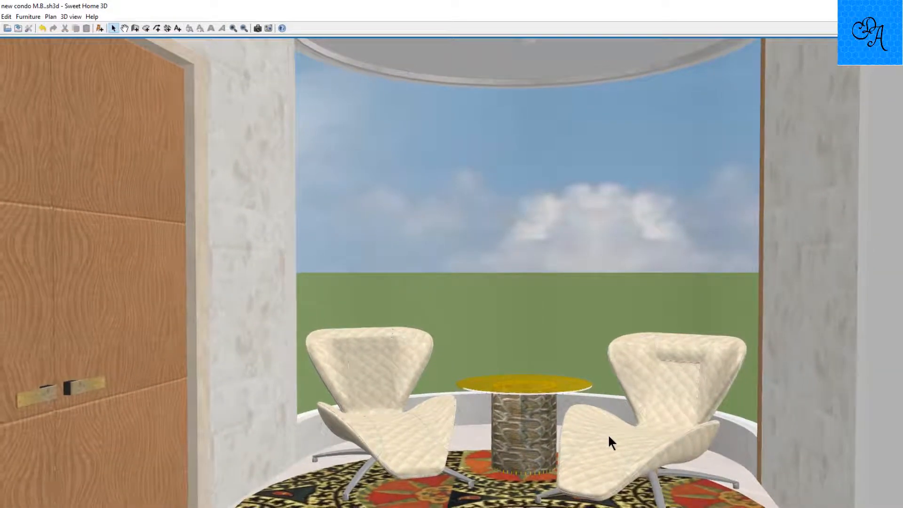
scroll(609, 437, down, 4)
scroll(603, 438, down, 4)
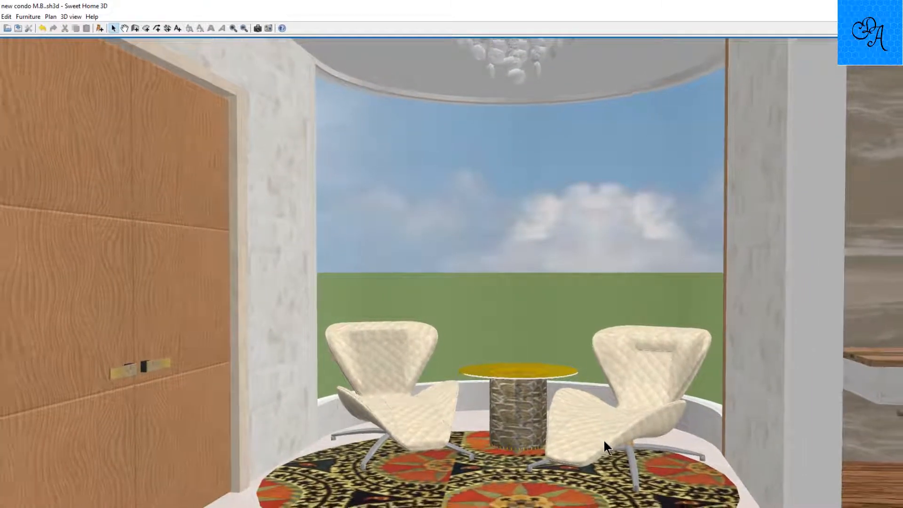
scroll(604, 440, down, 4)
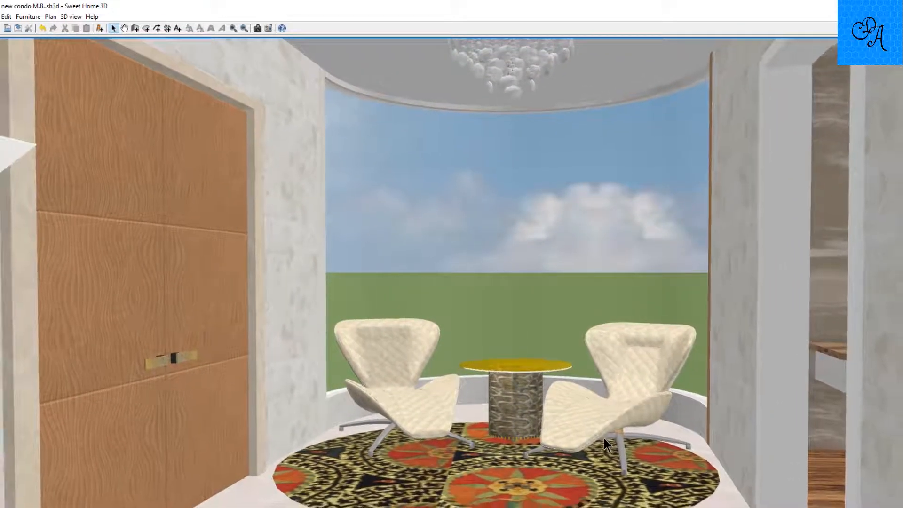
scroll(604, 439, down, 4)
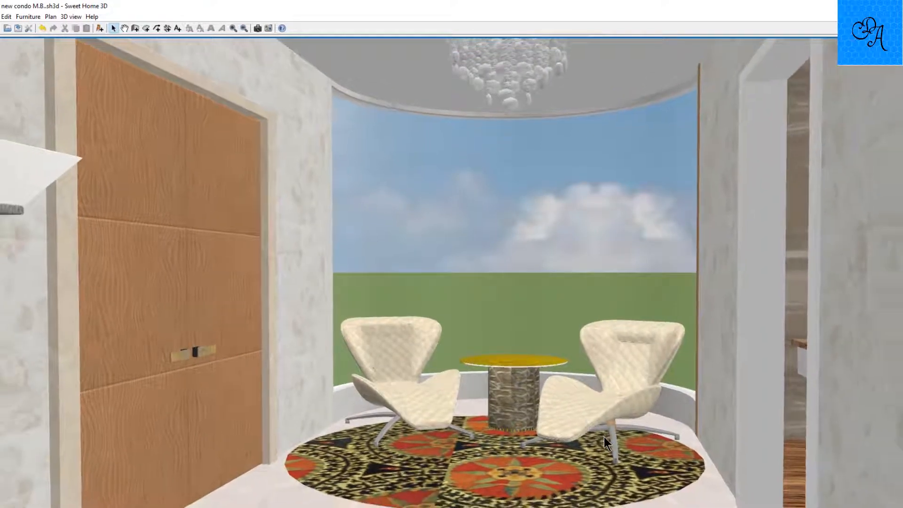
scroll(606, 434, down, 4)
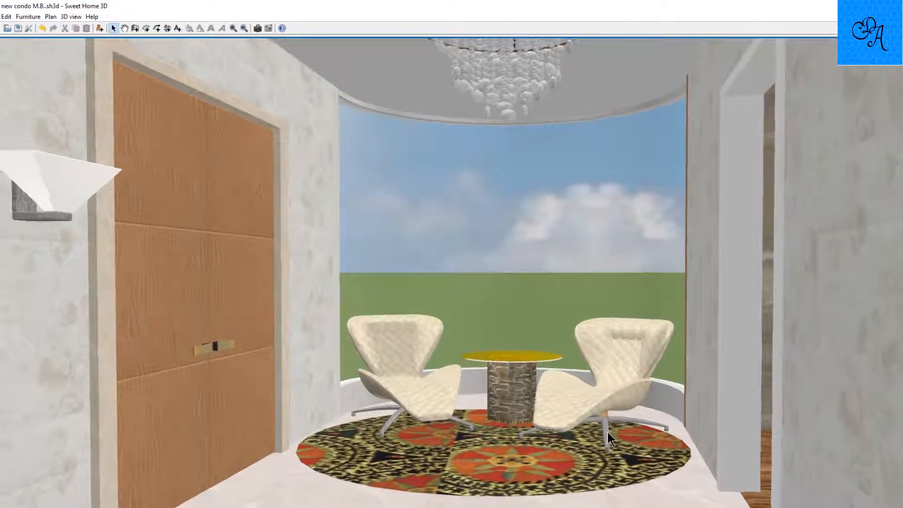
scroll(607, 432, down, 4)
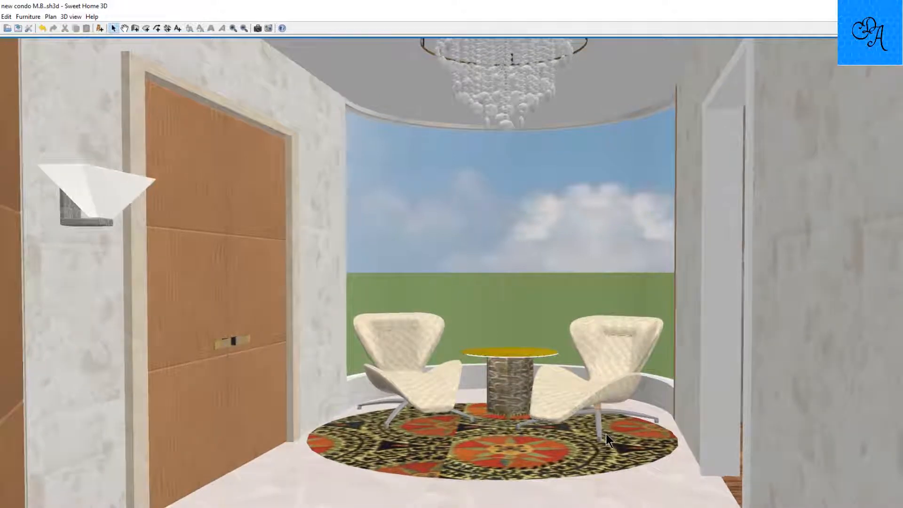
scroll(606, 432, down, 4)
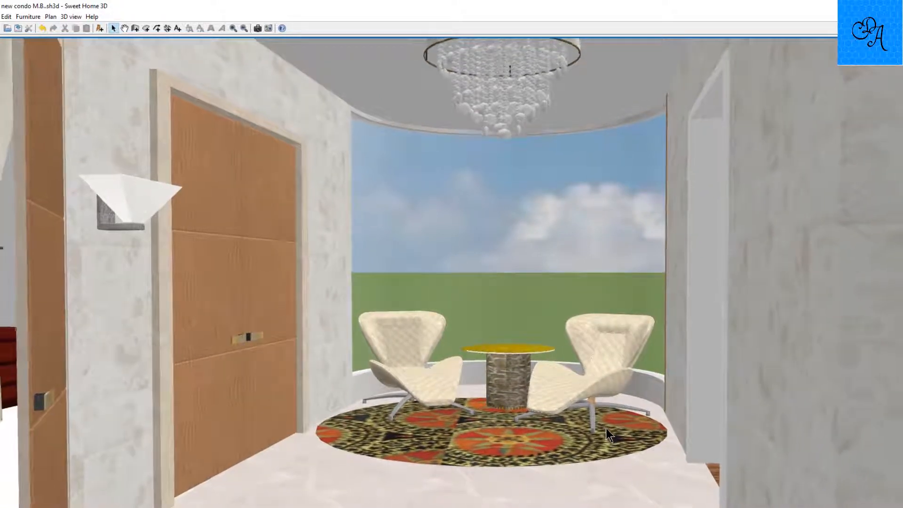
scroll(606, 428, down, 4)
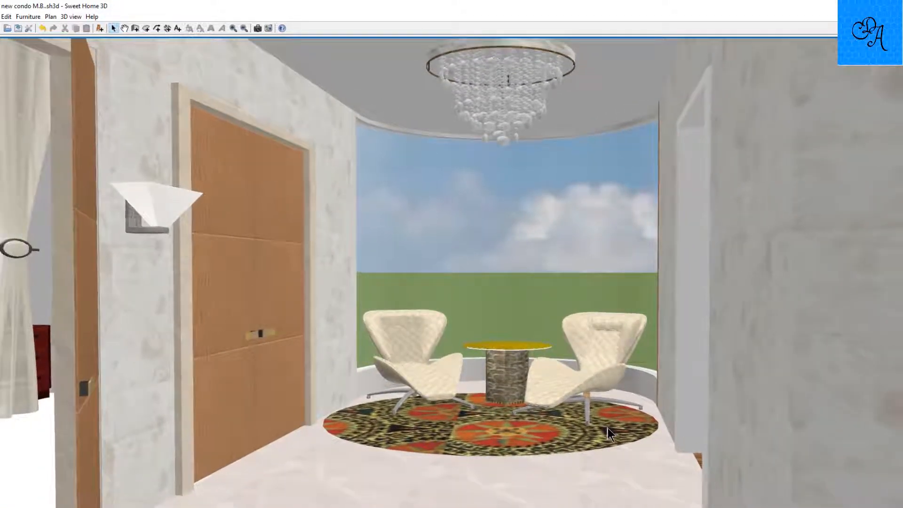
scroll(608, 427, down, 4)
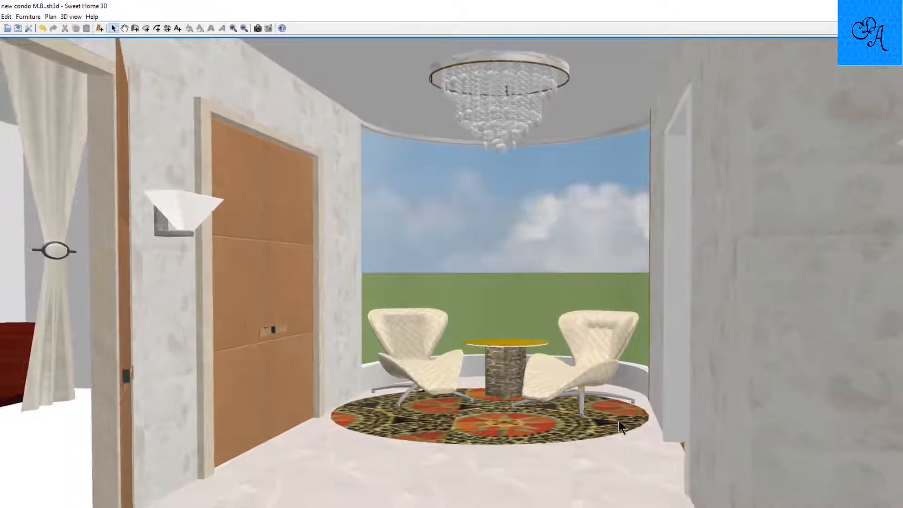
scroll(620, 421, down, 3)
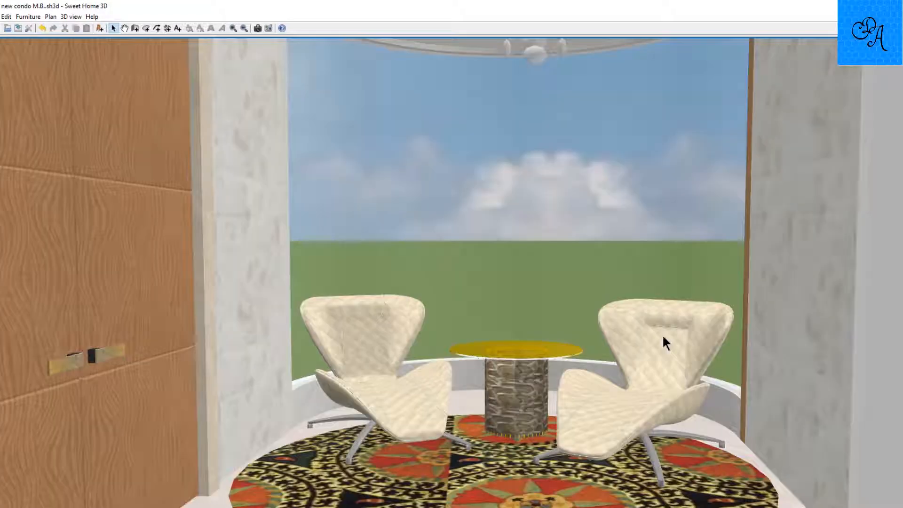
Inspect the hallway's wall corner and brown double doors, and turn the view back toward the curved window seating area
drag(664, 336, 378, 354)
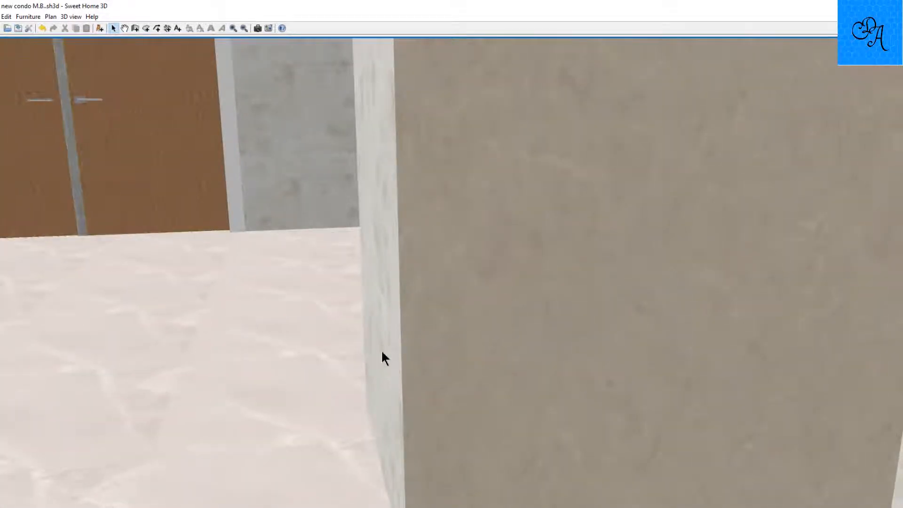
scroll(381, 349, down, 3)
scroll(386, 347, down, 3)
drag(388, 349, 412, 348)
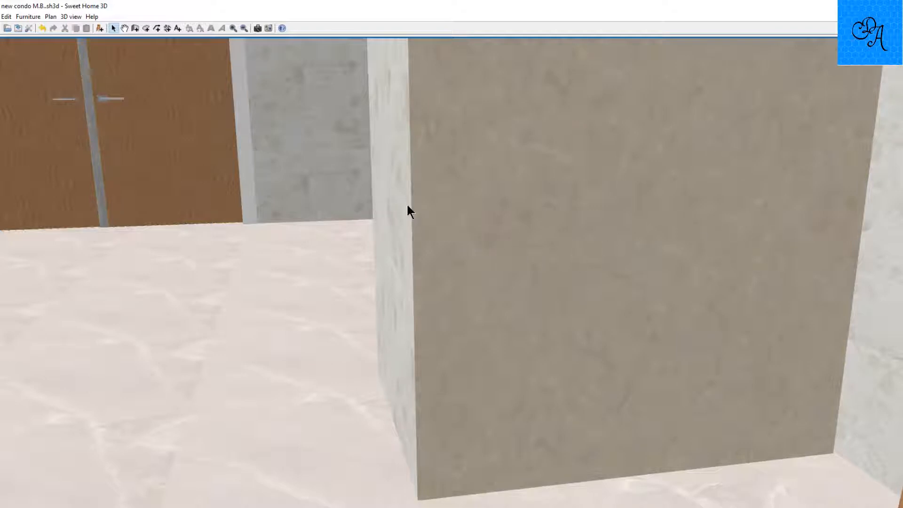
drag(407, 206, 693, 188)
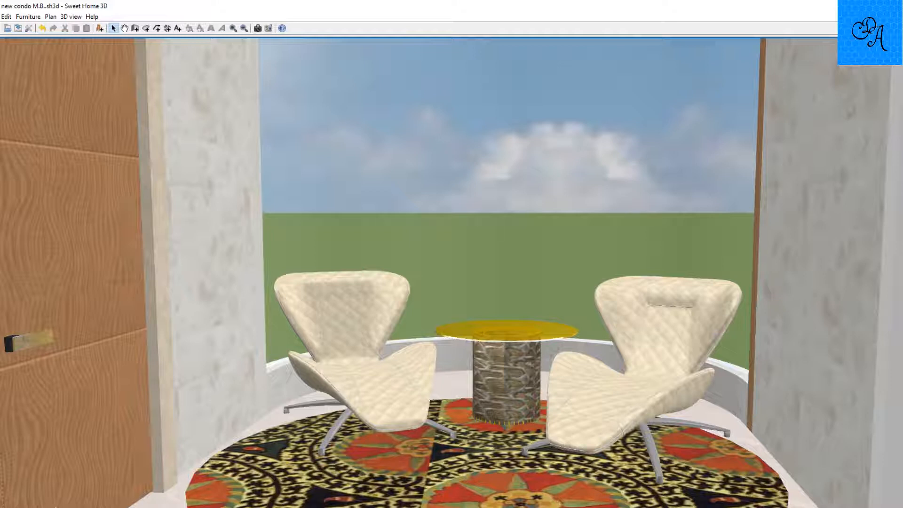
Review the two chairs, round table and patterned rug in front of the curved window while backing away slightly
key(Down)
key(Down)
key(Down)
key(Down)
key(Down)
key(Down)
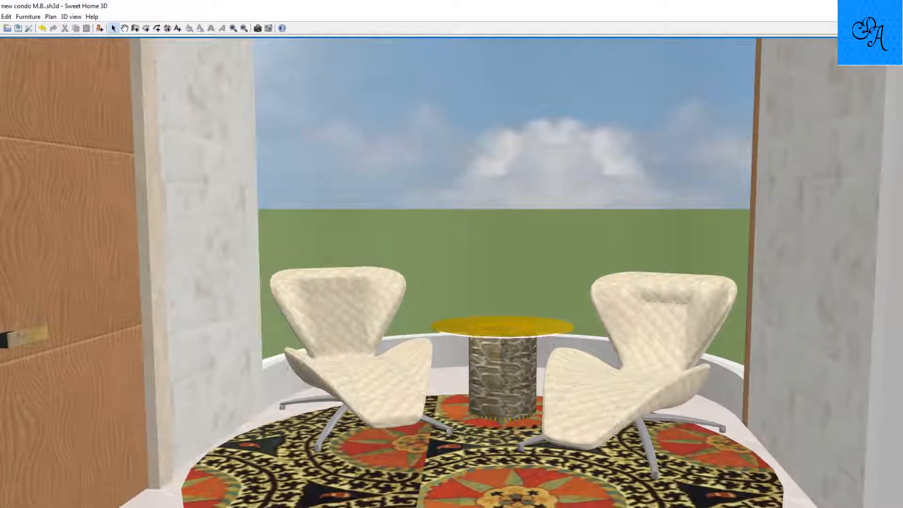
key(Down)
key(Down)
key(Down)
key(Down)
key(Down)
key(Down)
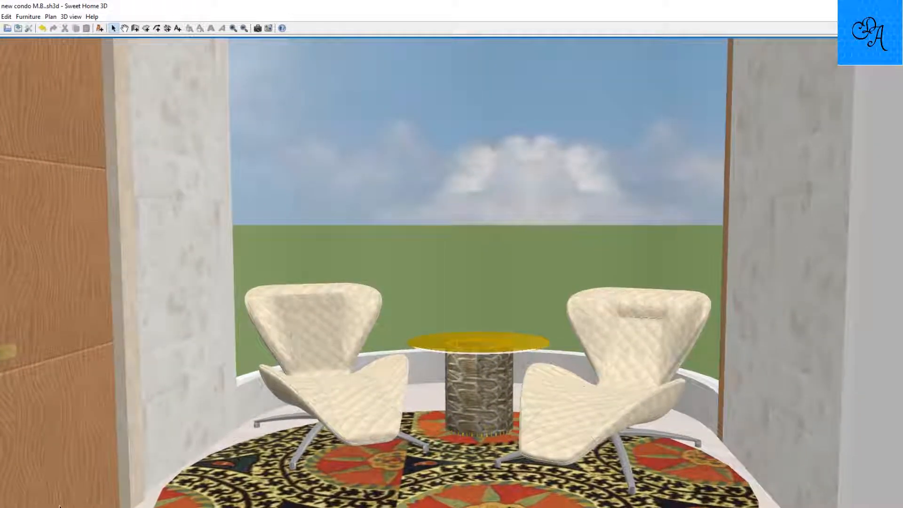
Back away from the two chairs and round table to review the curved window together with the ceiling edge above it
key(Down)
key(Down)
key(Down)
key(Down)
key(Down)
key(Down)
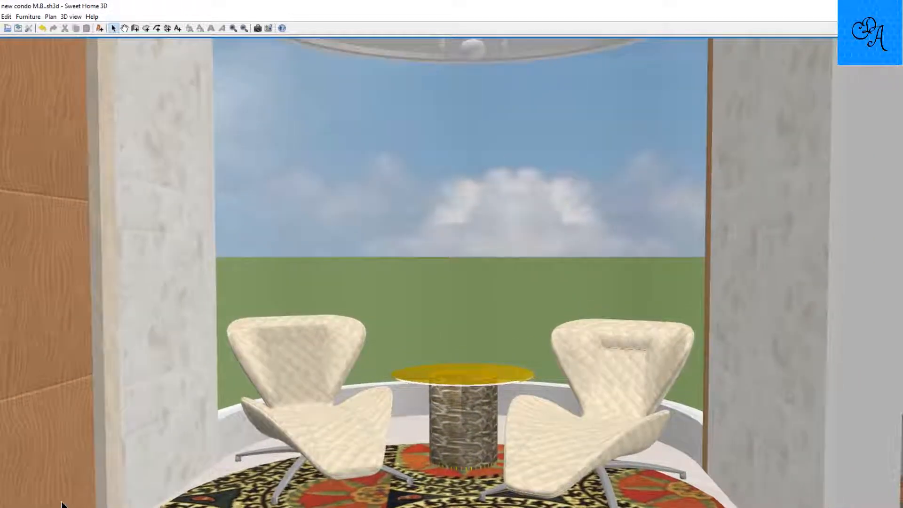
key(Down)
key(Down)
key(Down)
Tilt the 3D view up from the chairs to examine the chandelier's hanging strands and the curved ceiling edge above the window
key(Page_Up)
key(Page_Up)
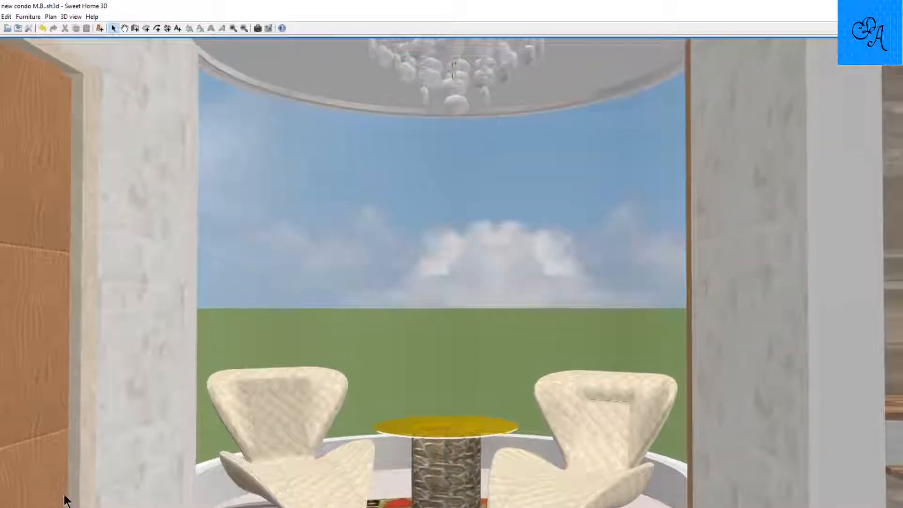
key(Page_Up)
key(Page_Up)
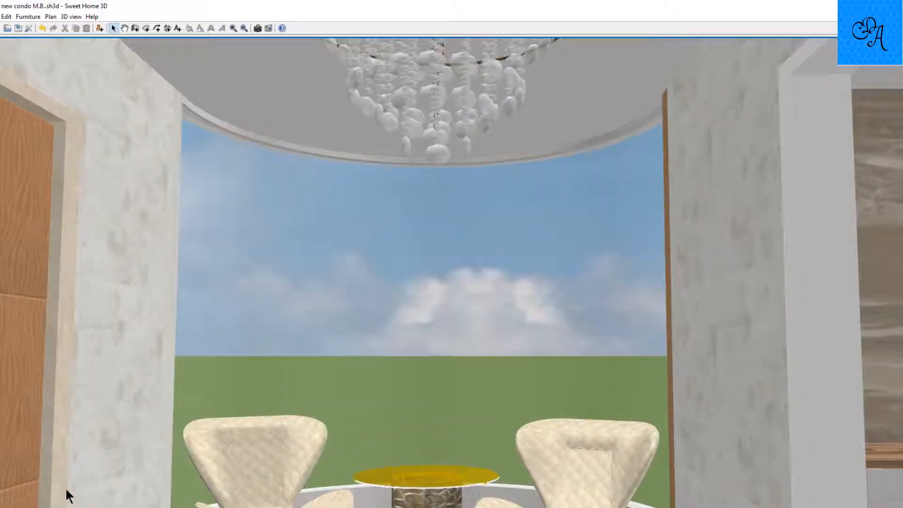
key(Up)
key(Page_Up)
key(Page_Up)
key(Page_Up)
key(Up)
key(Up)
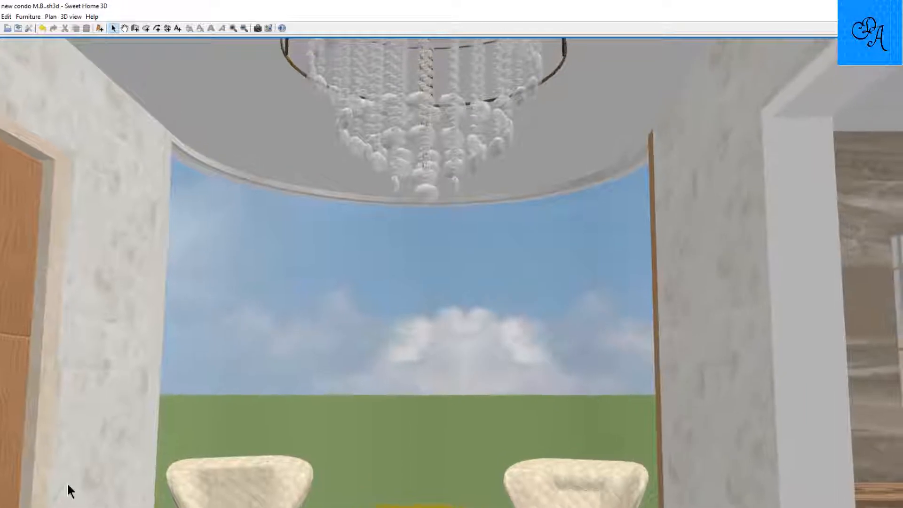
key(Page_Up)
key(Page_Up)
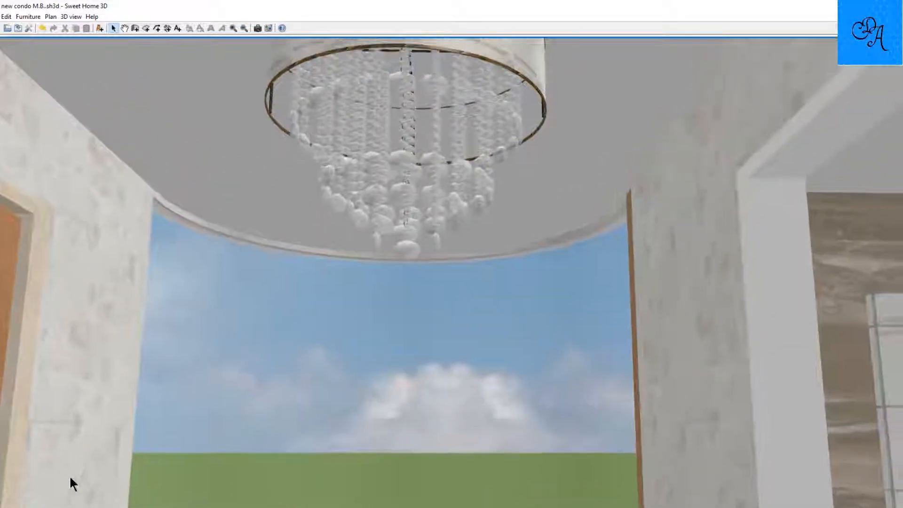
Look further up to inspect the chandelier's full round drum and its mounting position beneath the seating area's ceiling
key(Up)
key(Up)
key(Page_Up)
key(Page_Up)
key(Page_Up)
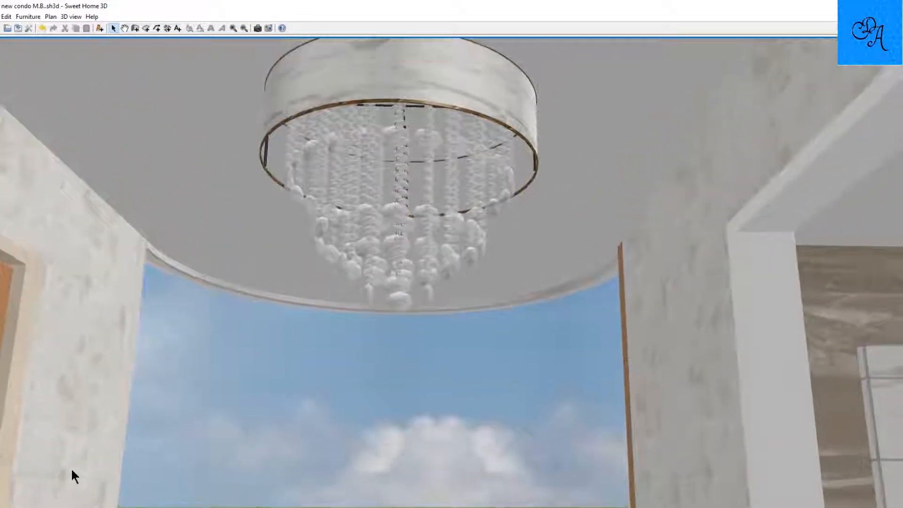
key(Page_Up)
key(Page_Up)
key(Page_Up)
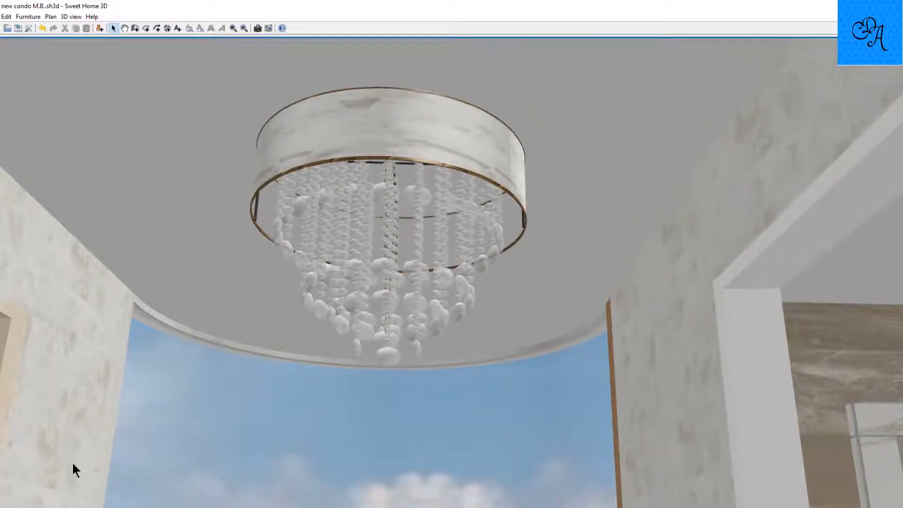